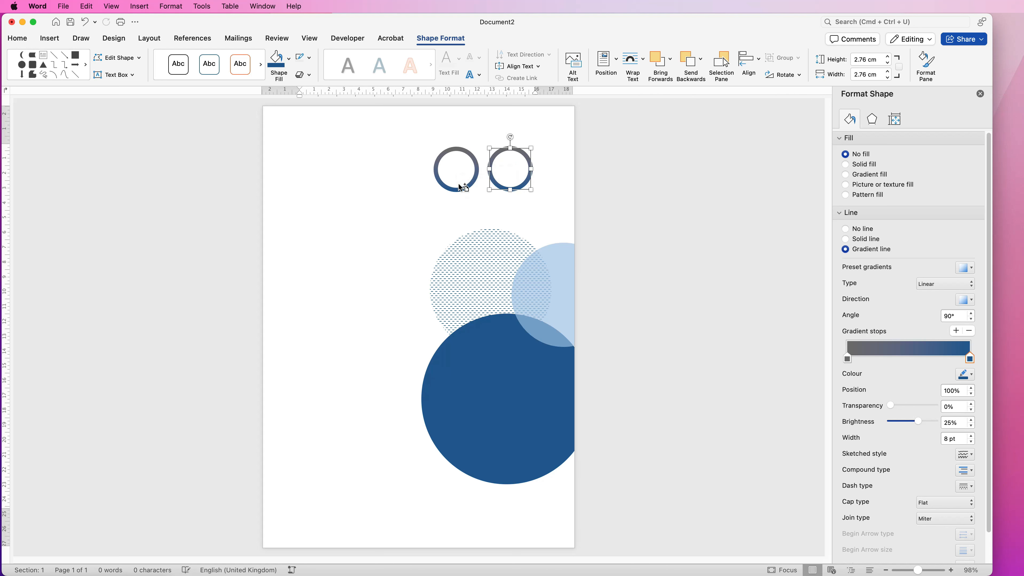
Step: Duplicate the left gradient ring at the top of the page to add a third ring beside it
{"action": "left_click", "coordinate": [436, 212]}
{"action": "left_click", "coordinate": [459, 171]}
{"action": "left_click_drag", "start_coordinate": [458, 177], "coordinate": [426, 184]}
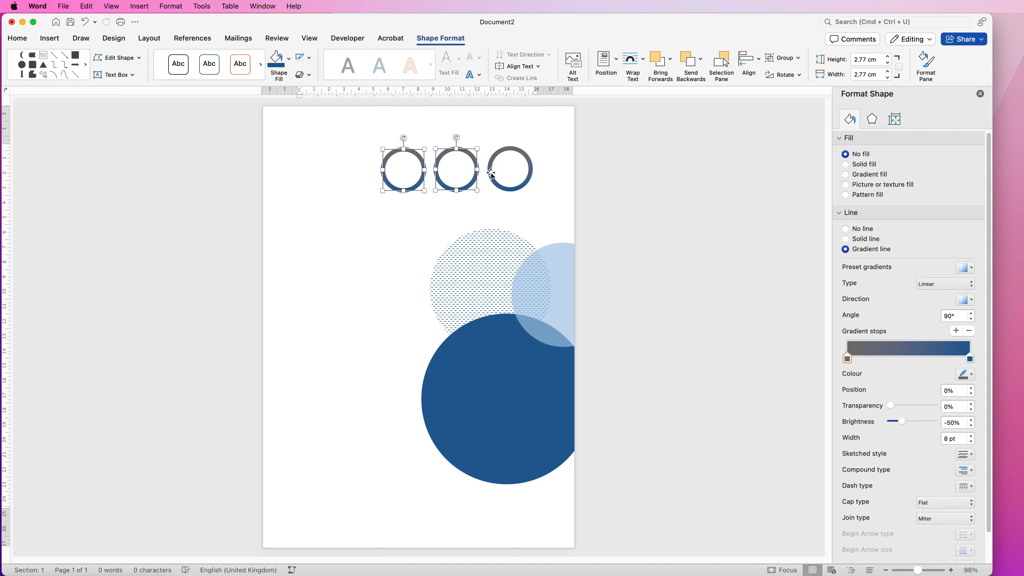
Step: Select all three gradient rings, distribute them horizontally and align them to their middle
{"action": "left_click", "coordinate": [512, 171]}
{"action": "left_click", "coordinate": [464, 172], "text": "shift"}
{"action": "left_click", "coordinate": [414, 170], "text": "shift"}
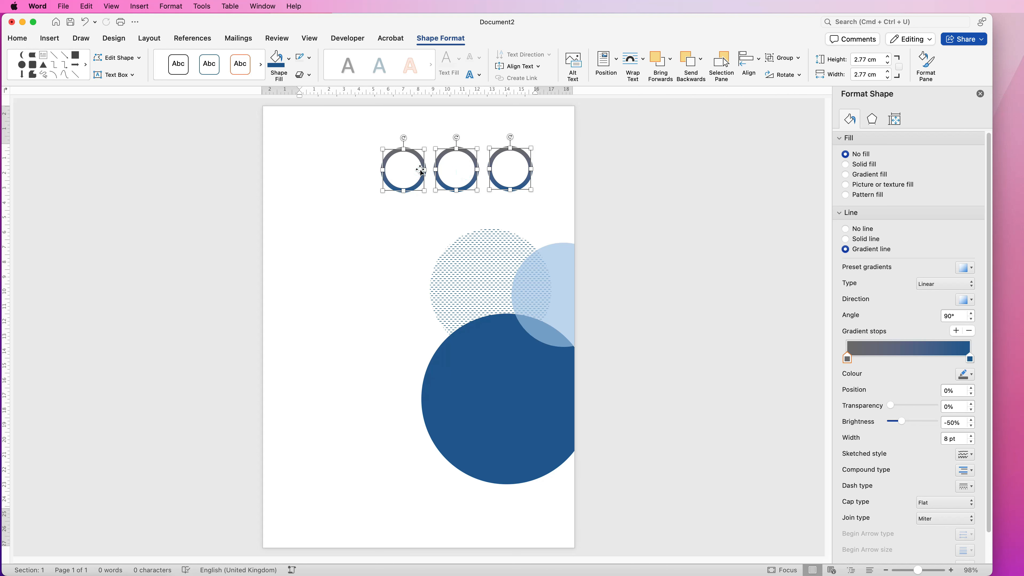
{"action": "left_click", "coordinate": [758, 62]}
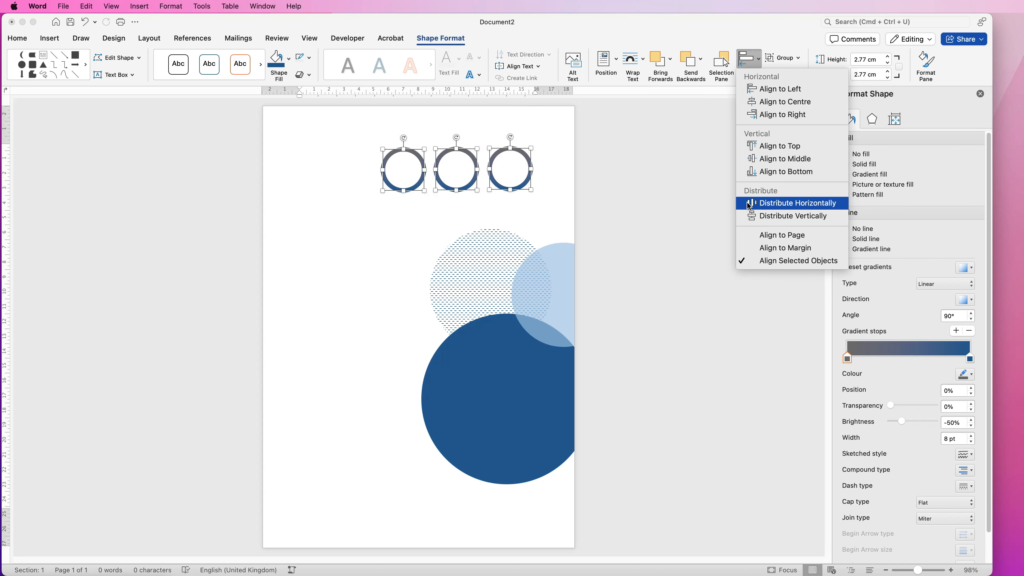
{"action": "left_click", "coordinate": [764, 203]}
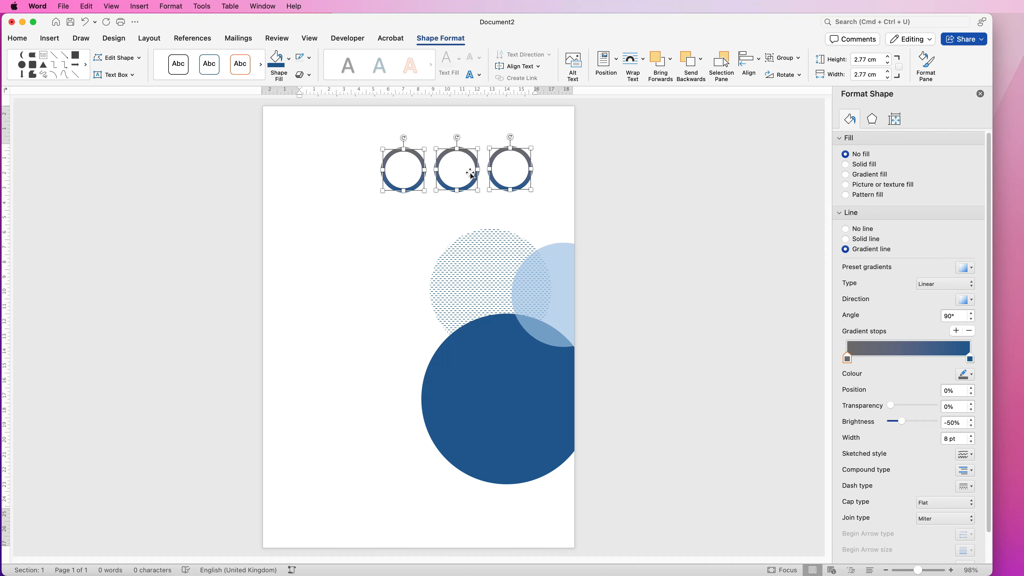
{"action": "left_click", "coordinate": [760, 62]}
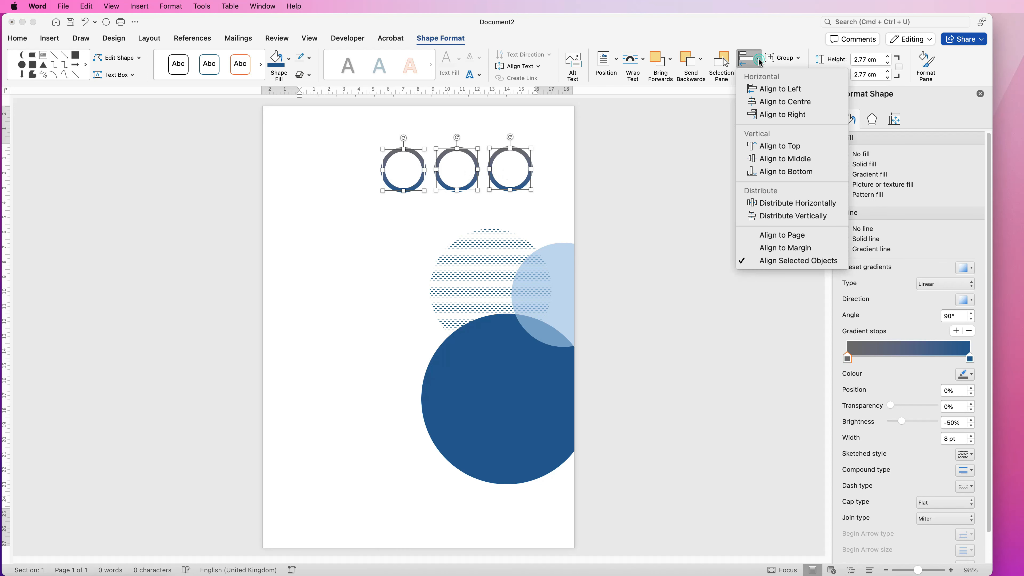
{"action": "left_click", "coordinate": [773, 160]}
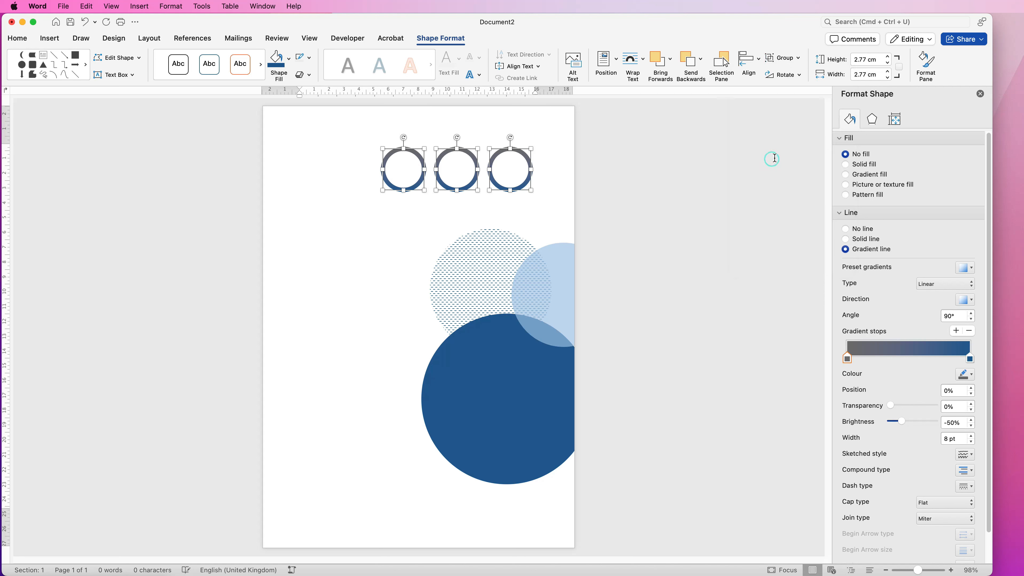
Step: Group the three rings and move the group towards the page's top-right corner
{"action": "left_click", "coordinate": [798, 57]}
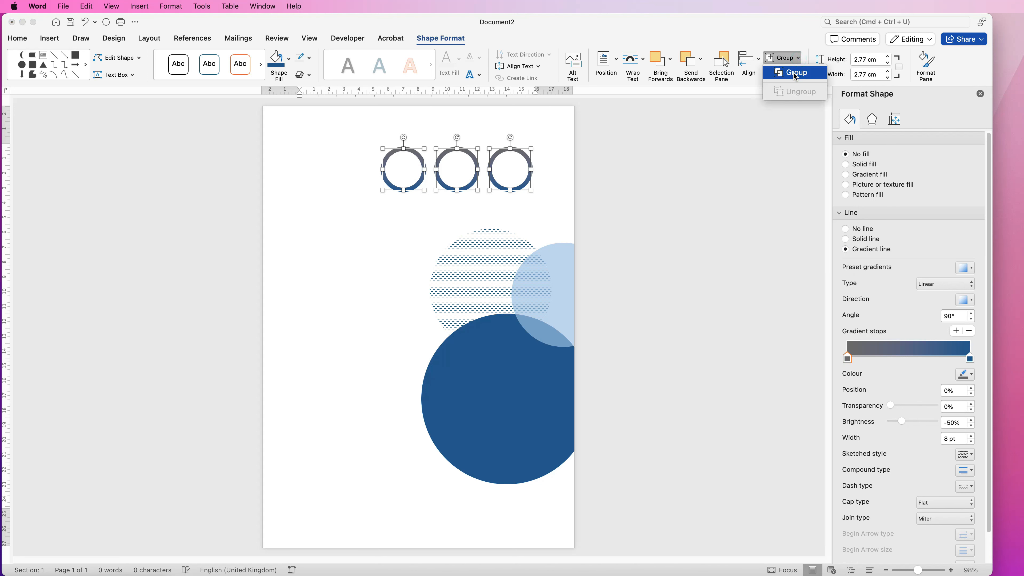
{"action": "left_click", "coordinate": [792, 72]}
{"action": "left_click_drag", "start_coordinate": [512, 177], "coordinate": [527, 185]}
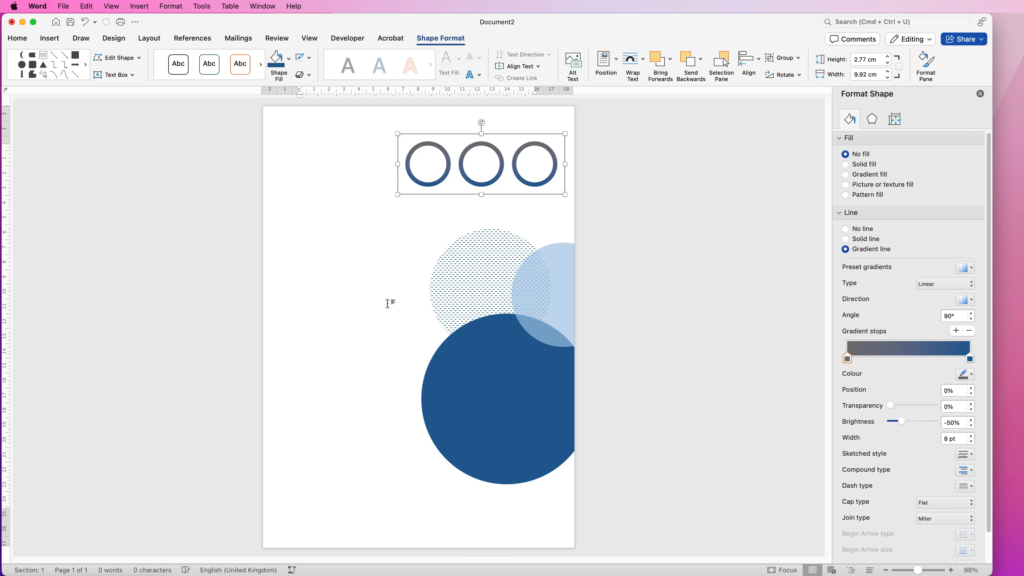
Step: Insert a Moon shape about 28.91 cm high and 15.24 cm wide, slim its crescent slightly and place it over the page's left edge
{"action": "left_click", "coordinate": [364, 331]}
{"action": "key", "text": "super+a"}
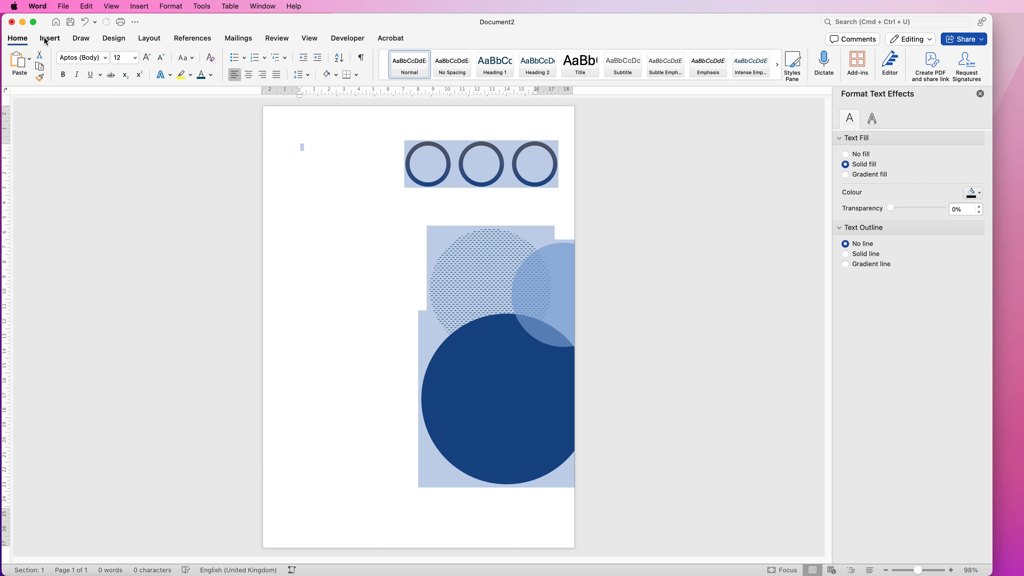
{"action": "left_click", "coordinate": [48, 39]}
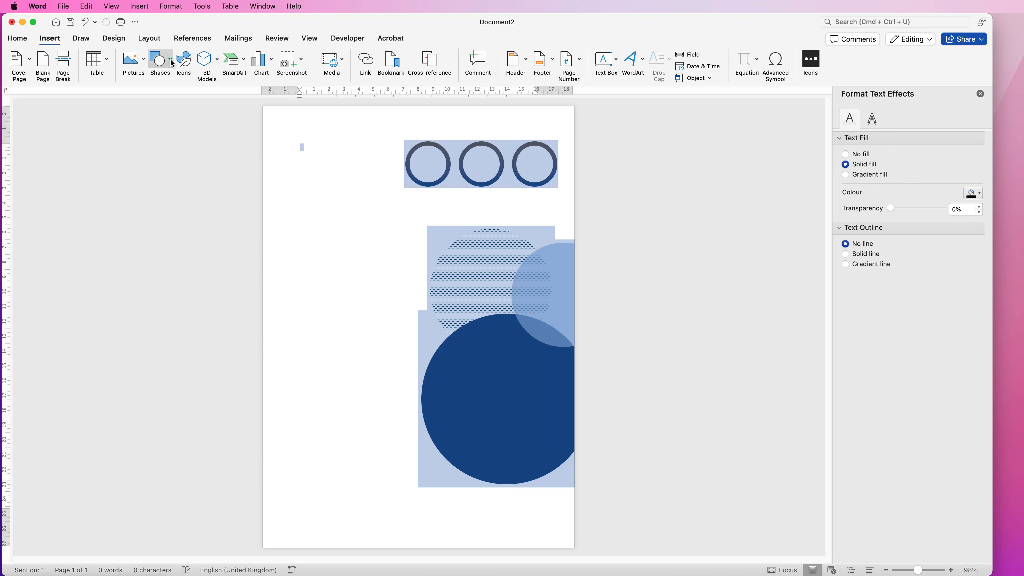
{"action": "left_click", "coordinate": [172, 62]}
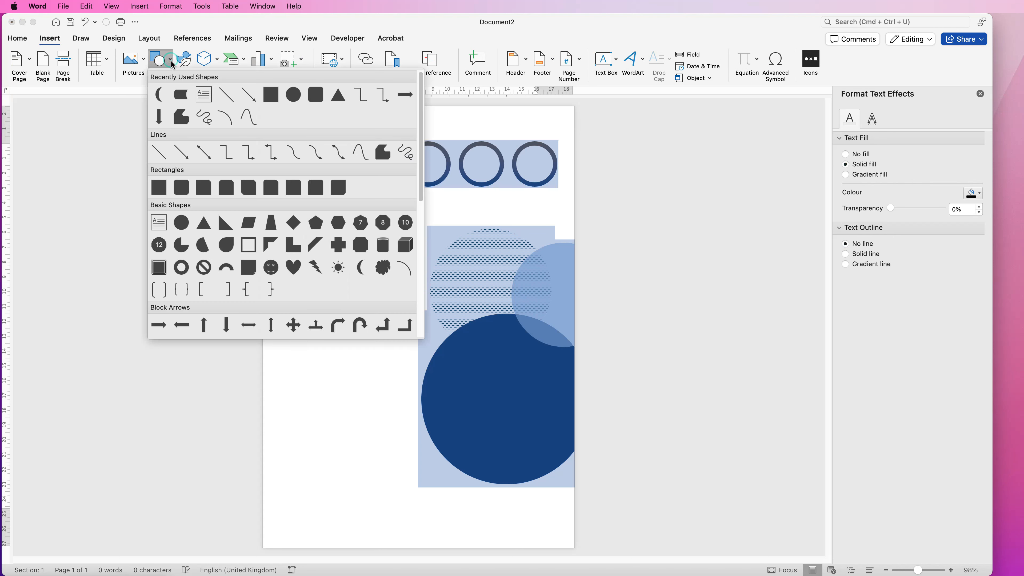
{"action": "left_click", "coordinate": [362, 274]}
{"action": "left_click_drag", "start_coordinate": [293, 181], "coordinate": [520, 565]}
{"action": "left_click_drag", "start_coordinate": [353, 349], "coordinate": [338, 274]}
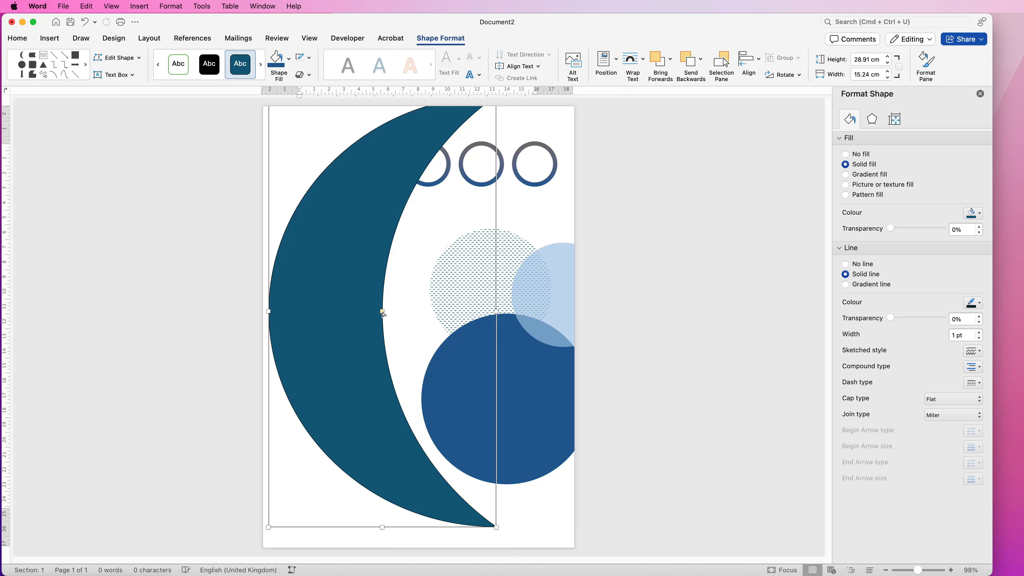
{"action": "mouse_move", "coordinate": [382, 311]}
{"action": "left_mouse_down"}
{"action": "mouse_move", "coordinate": [318, 308]}
{"action": "mouse_move", "coordinate": [522, 308]}
{"action": "mouse_move", "coordinate": [306, 309]}
{"action": "mouse_move", "coordinate": [398, 307]}
{"action": "mouse_move", "coordinate": [340, 304]}
{"action": "mouse_move", "coordinate": [373, 311]}
{"action": "left_mouse_up"}
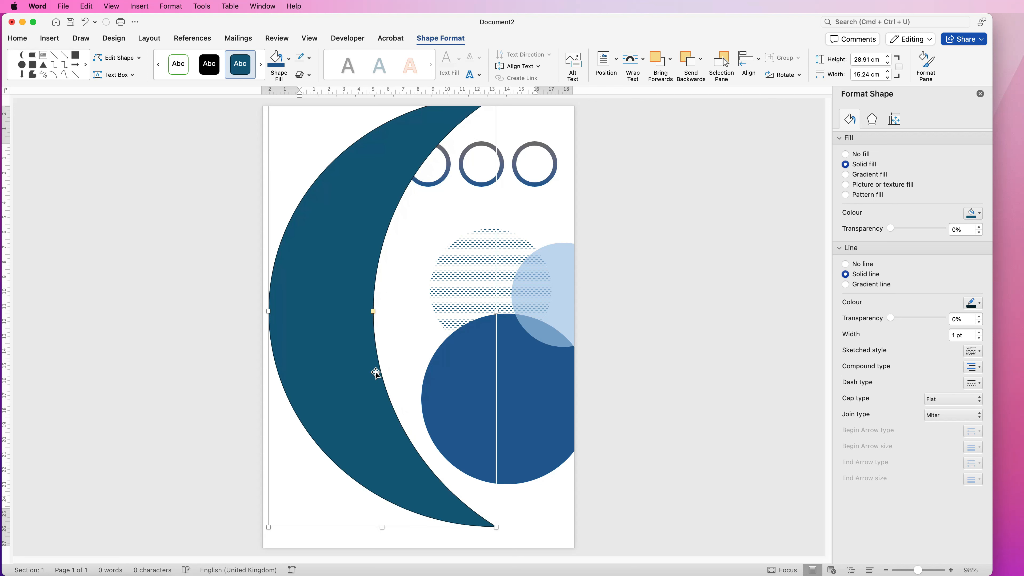
{"action": "left_click_drag", "start_coordinate": [336, 257], "coordinate": [330, 280]}
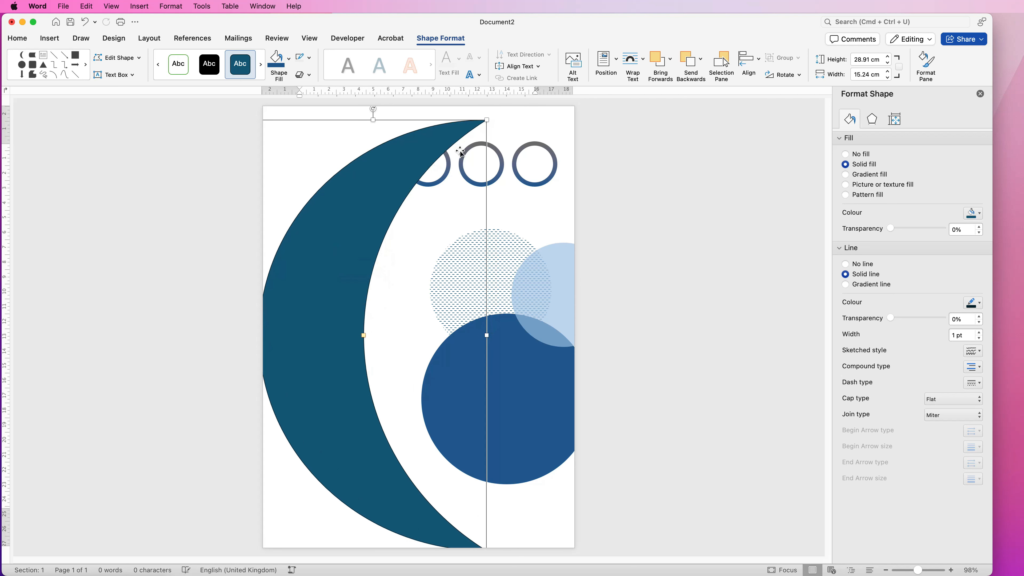
Step: Remove the crescent's outline and give it a grey-to-dark-blue gradient fill, with the blue stop's transparency at 43%
{"action": "left_click", "coordinate": [845, 264]}
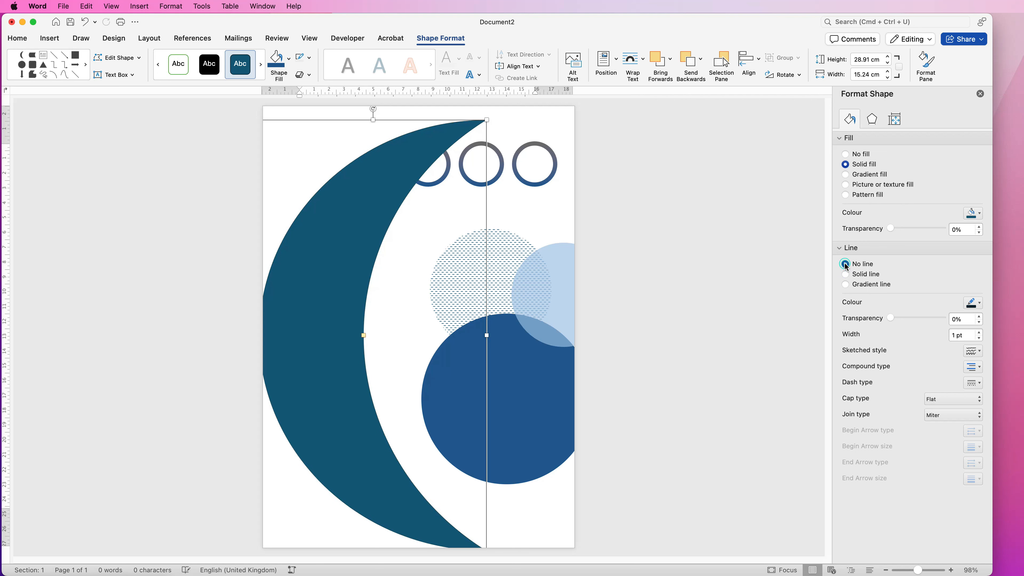
{"action": "left_click", "coordinate": [845, 175]}
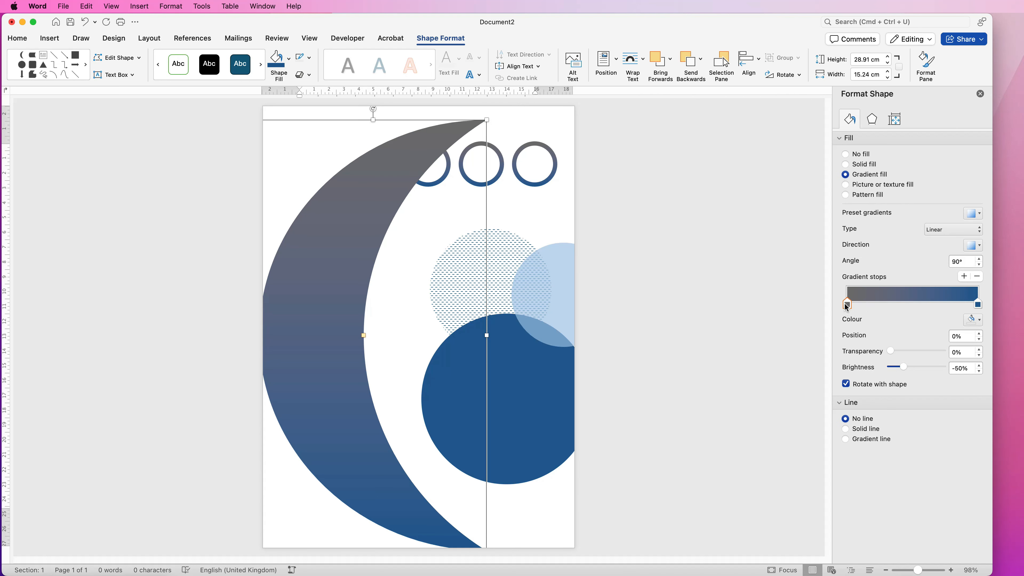
{"action": "left_click", "coordinate": [979, 321]}
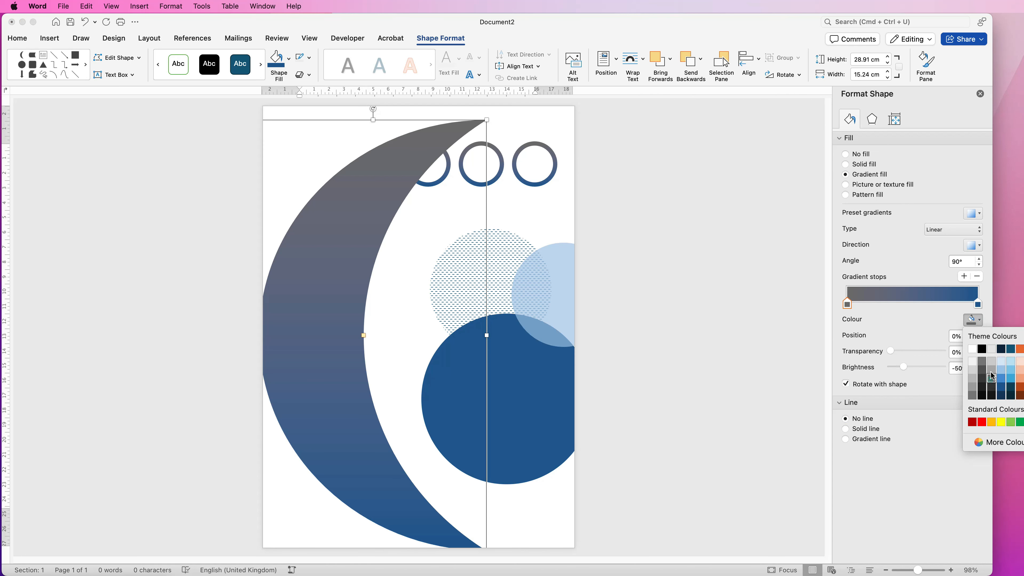
{"action": "left_click", "coordinate": [992, 376]}
{"action": "left_click", "coordinate": [978, 303]}
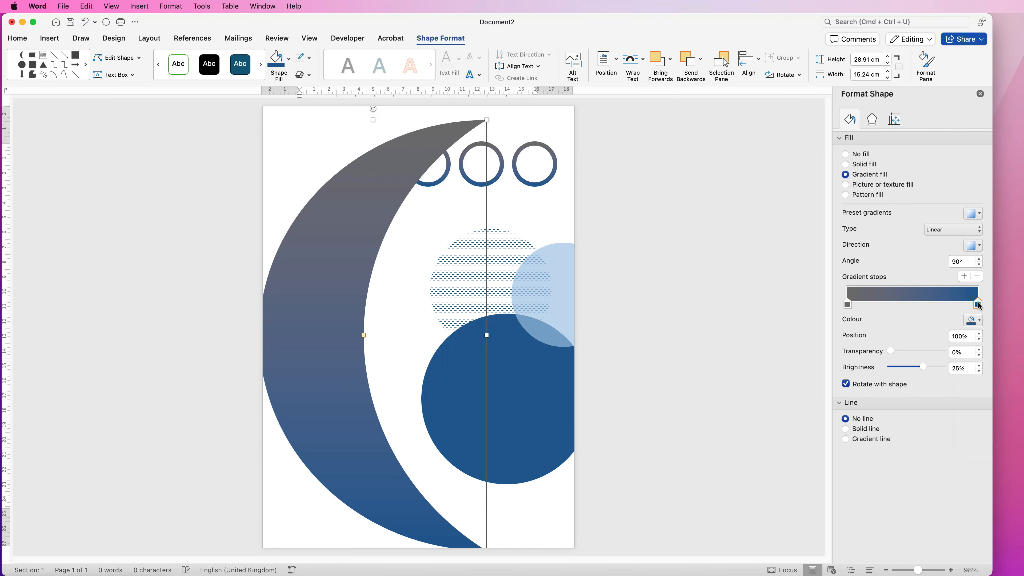
{"action": "left_click", "coordinate": [980, 320]}
{"action": "left_click", "coordinate": [1002, 387]}
{"action": "left_click_drag", "start_coordinate": [900, 352], "coordinate": [913, 349]}
Step: Stretch the crescent to about 36.49 cm high, tilt it counterclockwise and shift it partly off the page's left edge
{"action": "left_click_drag", "start_coordinate": [346, 240], "coordinate": [339, 283]}
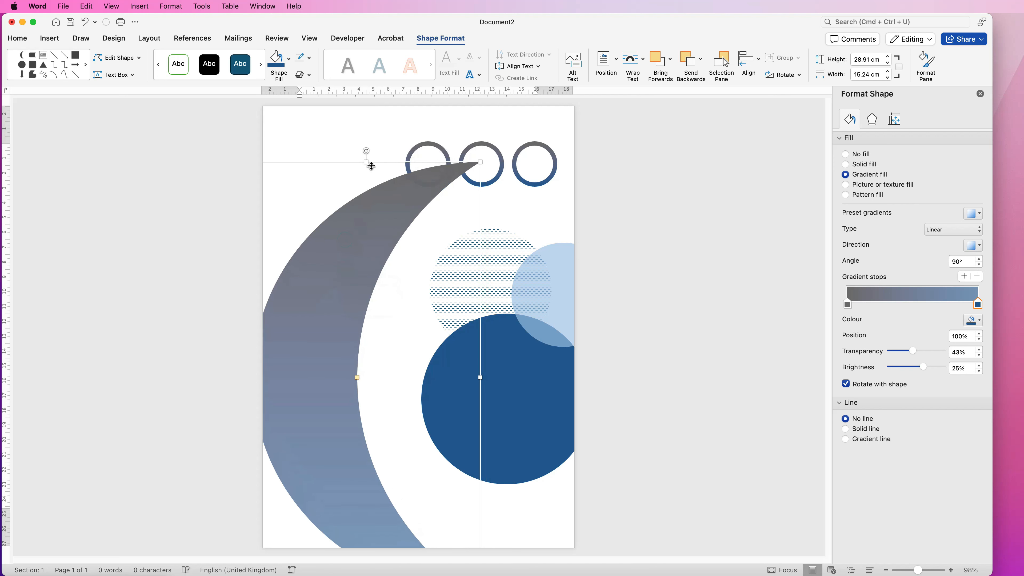
{"action": "left_click_drag", "start_coordinate": [367, 162], "coordinate": [361, 49]}
{"action": "left_click_drag", "start_coordinate": [333, 218], "coordinate": [305, 321]}
{"action": "left_click_drag", "start_coordinate": [349, 113], "coordinate": [264, 125]}
{"action": "left_click_drag", "start_coordinate": [289, 275], "coordinate": [251, 231]}
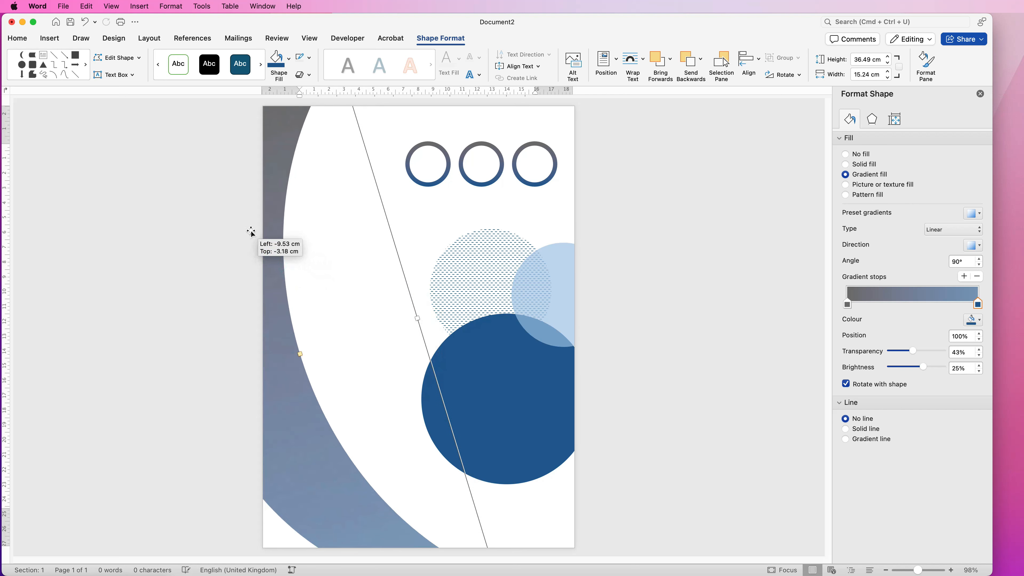
Step: Widen the tilted crescent to about 26.04 cm and reposition it so it curves along the page's left edge and bottom corner
{"action": "left_click_drag", "start_coordinate": [419, 318], "coordinate": [478, 304]}
{"action": "left_click_drag", "start_coordinate": [315, 328], "coordinate": [262, 353]}
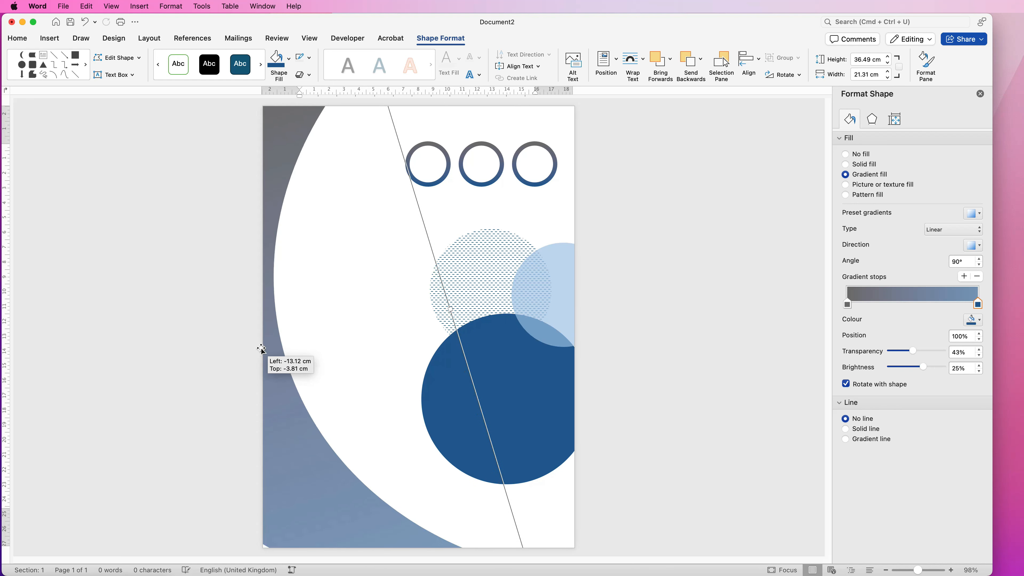
{"action": "left_click_drag", "start_coordinate": [472, 302], "coordinate": [524, 289]}
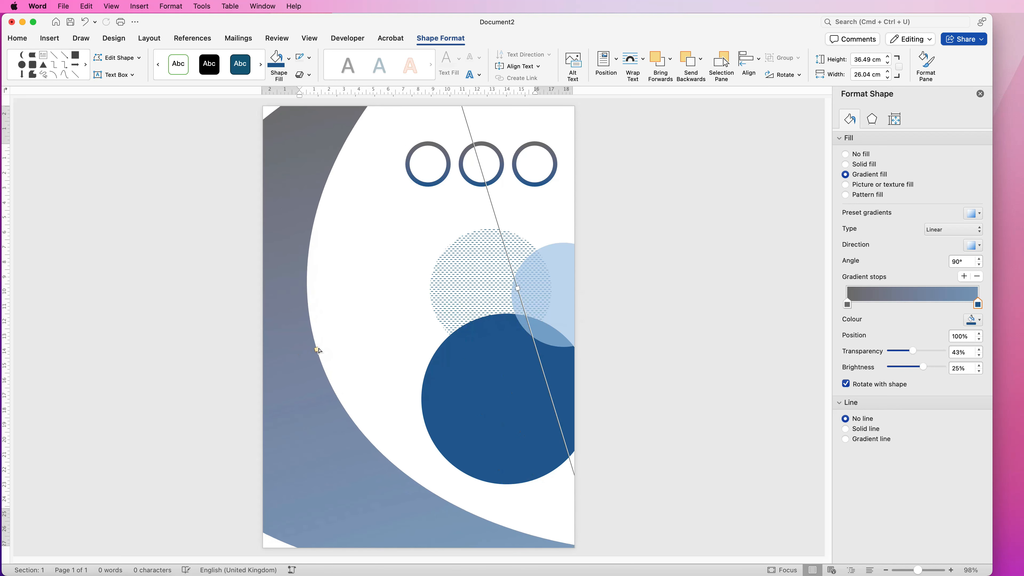
{"action": "left_click_drag", "start_coordinate": [316, 348], "coordinate": [267, 366]}
Step: Duplicate the large crescent, place the copy over the middle of the page and select it
{"action": "left_click_drag", "start_coordinate": [304, 439], "coordinate": [476, 431]}
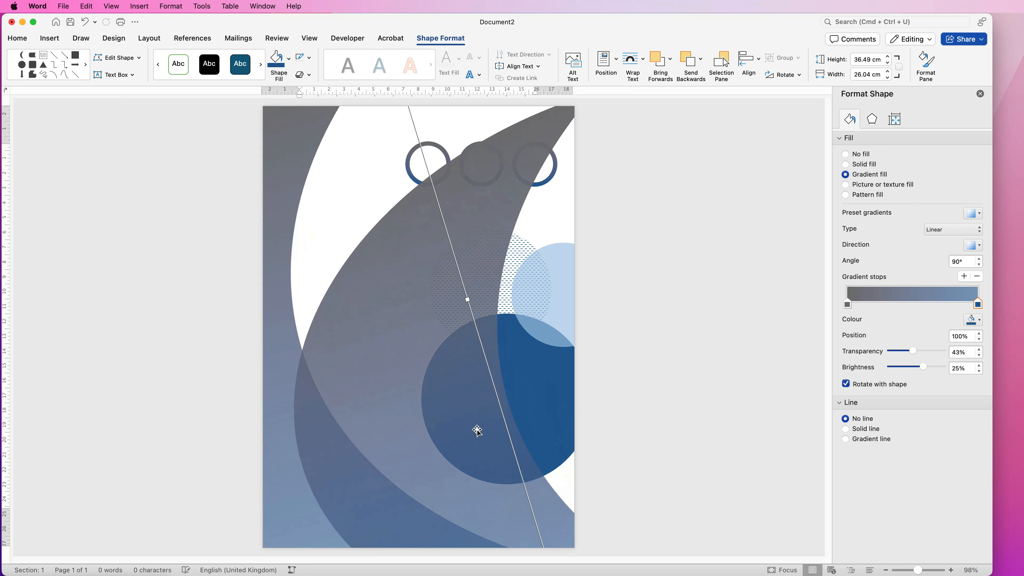
{"action": "left_click", "coordinate": [438, 115]}
{"action": "left_click", "coordinate": [433, 252]}
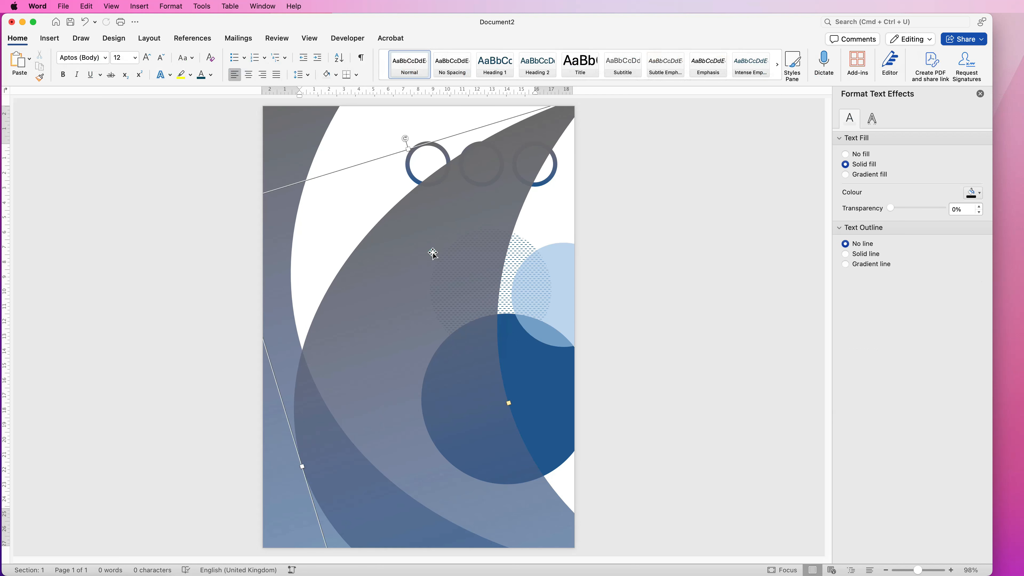
Step: Rotate the copied crescent, resize it to about 34.94 by 13.49 cm and lay it across the bottom of the page
{"action": "left_click_drag", "start_coordinate": [408, 148], "coordinate": [456, 305]}
{"action": "left_click_drag", "start_coordinate": [324, 544], "coordinate": [502, 489]}
{"action": "left_click_drag", "start_coordinate": [537, 426], "coordinate": [314, 405]}
{"action": "left_click_drag", "start_coordinate": [316, 355], "coordinate": [347, 241]}
{"action": "left_click_drag", "start_coordinate": [349, 133], "coordinate": [343, 359]}
{"action": "left_click_drag", "start_coordinate": [432, 354], "coordinate": [452, 540]}
Step: Duplicate the bottom crescent, rotate the copy into the page's bottom-right corner and move its blue gradient stop to 62%
{"action": "left_click_drag", "start_coordinate": [468, 520], "coordinate": [420, 372]}
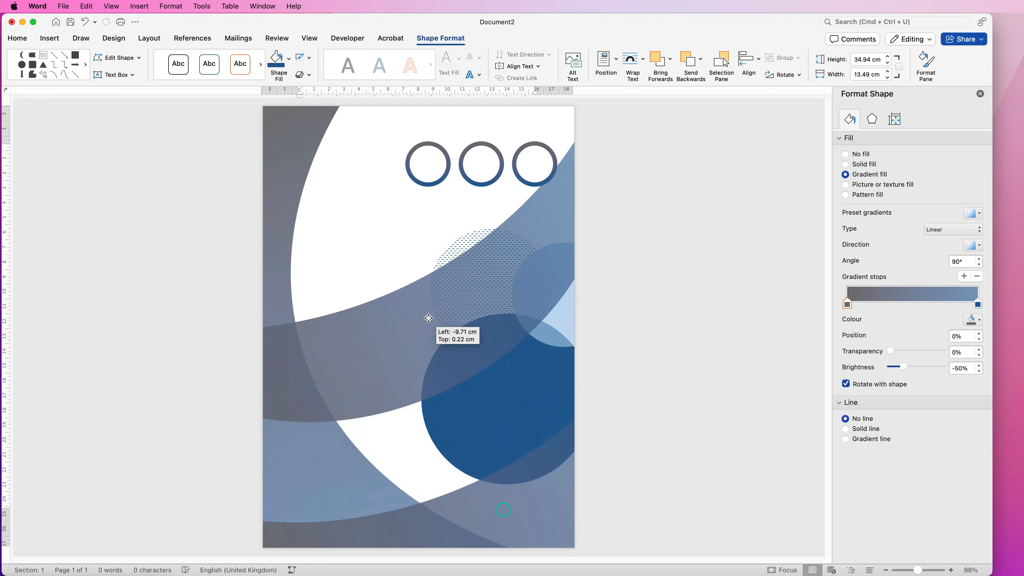
{"action": "left_click", "coordinate": [355, 136]}
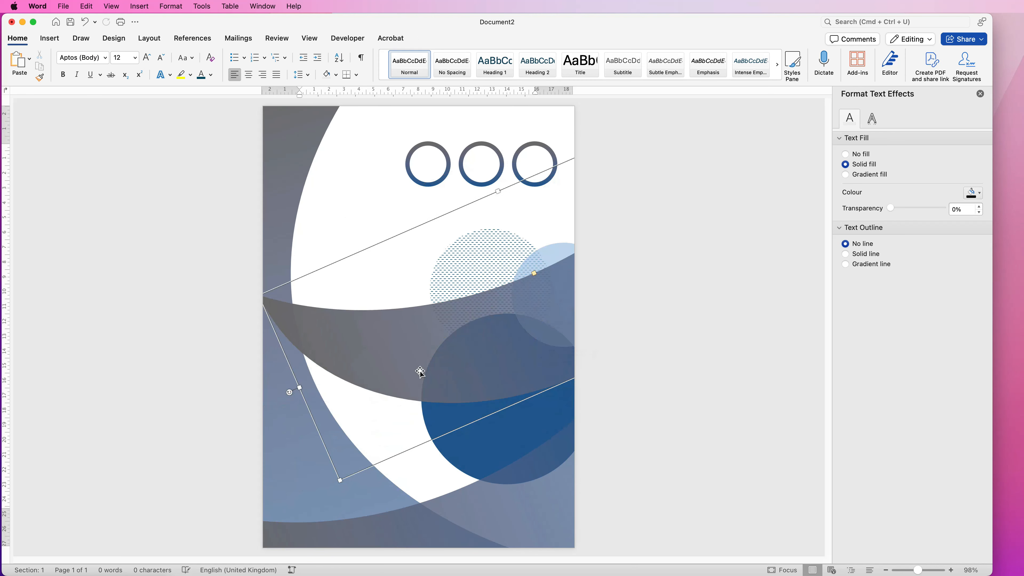
{"action": "left_click_drag", "start_coordinate": [292, 393], "coordinate": [536, 499]}
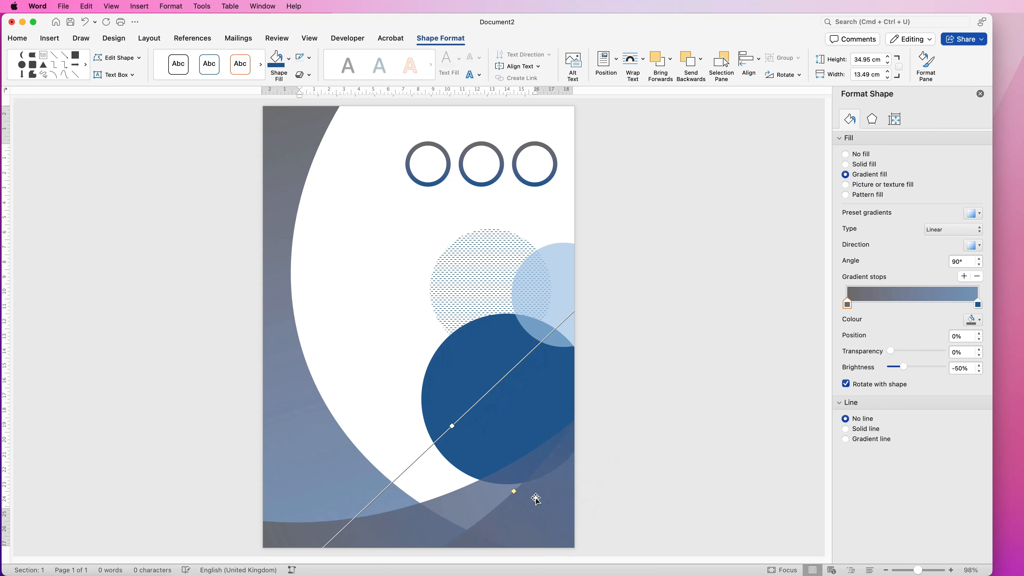
{"action": "left_click_drag", "start_coordinate": [977, 305], "coordinate": [927, 311]}
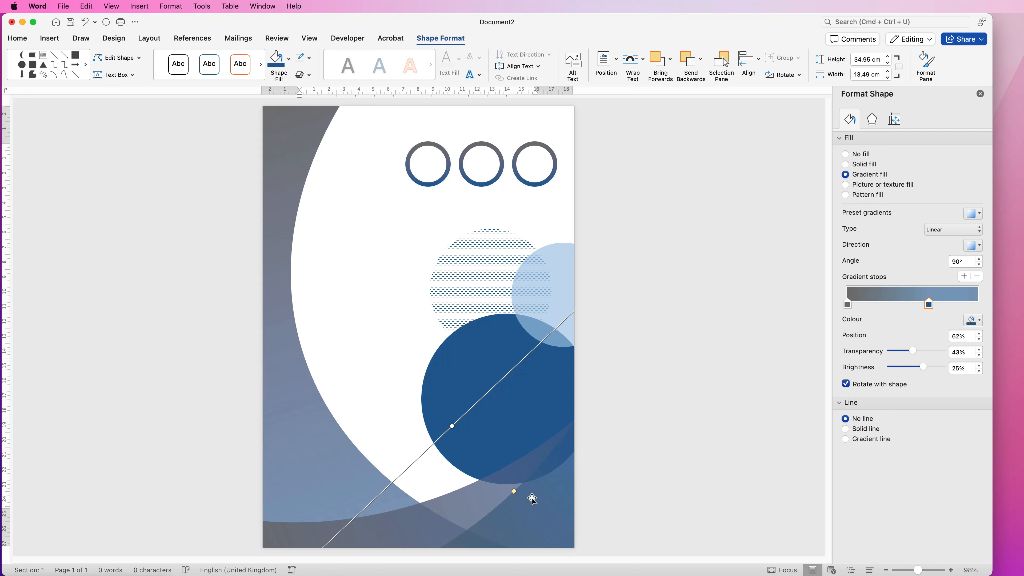
Step: Duplicate the bottom-right crescent, rotate the copy and move it so it only fills the page's top-right corner
{"action": "left_click_drag", "start_coordinate": [538, 502], "coordinate": [541, 299]}
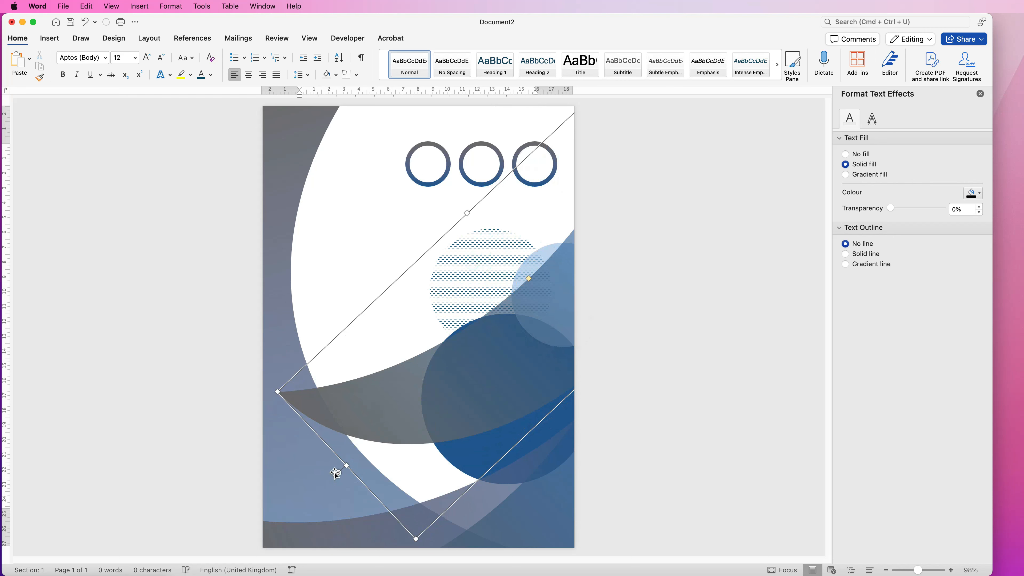
{"action": "left_click_drag", "start_coordinate": [337, 472], "coordinate": [648, 447]}
{"action": "left_click_drag", "start_coordinate": [566, 248], "coordinate": [632, 184]}
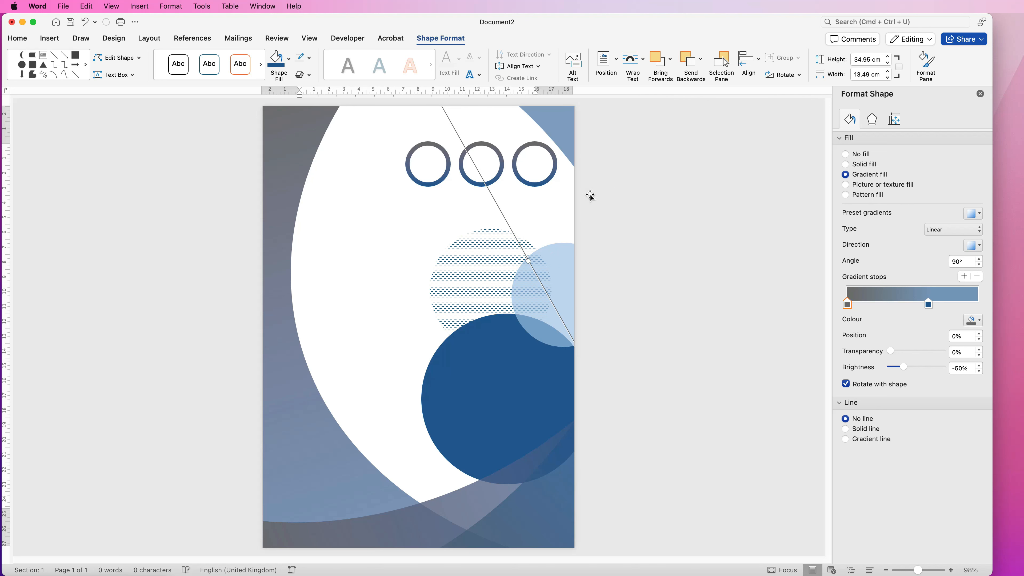
Step: Move the group of three rings slightly down and deselect it
{"action": "left_click_drag", "start_coordinate": [467, 179], "coordinate": [472, 190]}
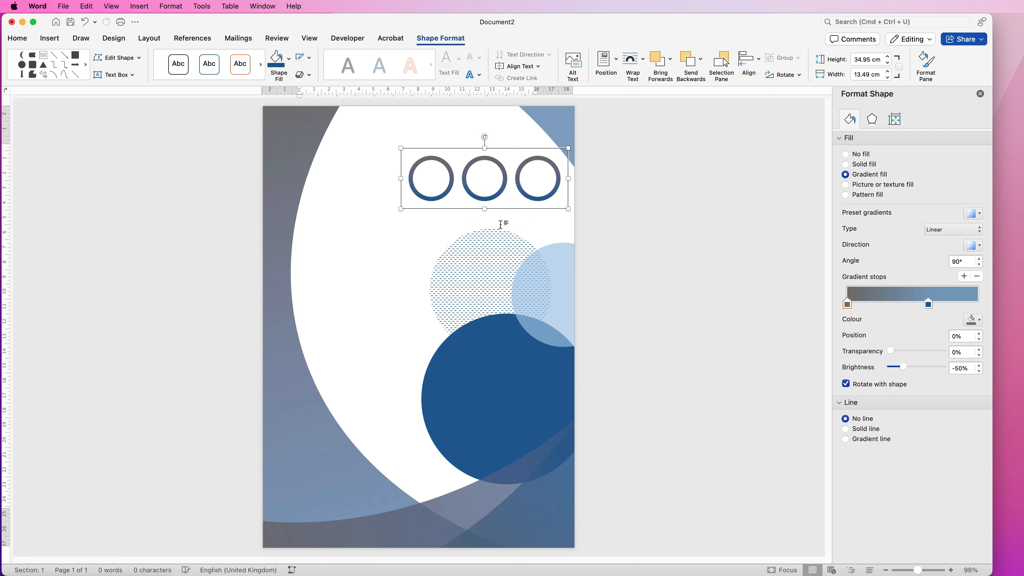
{"action": "left_click", "coordinate": [370, 302]}
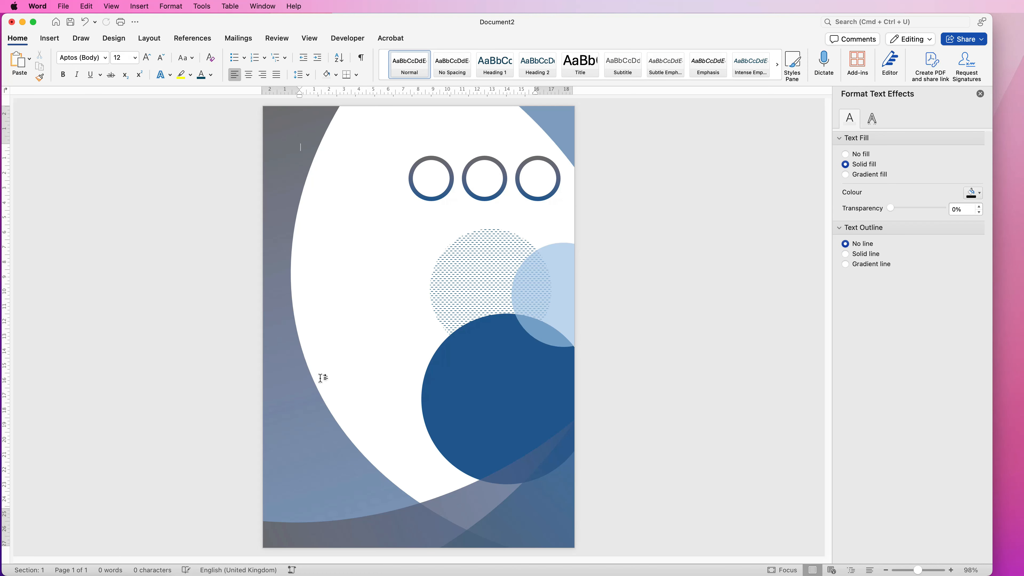
Step: Search the stock images for "aeroplane" and insert the photo of a plane flying above skyscrapers
{"action": "left_click", "coordinate": [50, 38]}
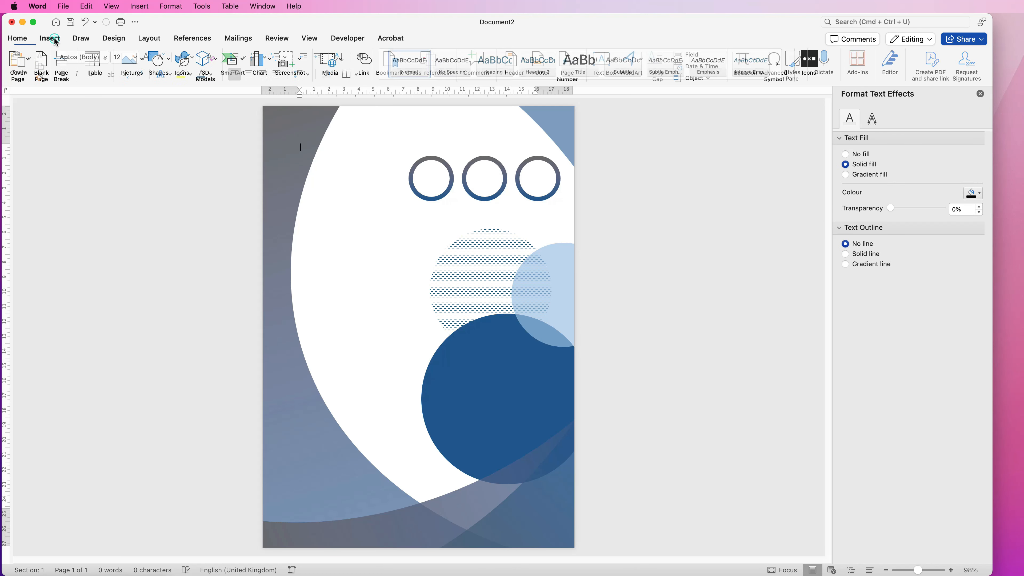
{"action": "left_click", "coordinate": [143, 61]}
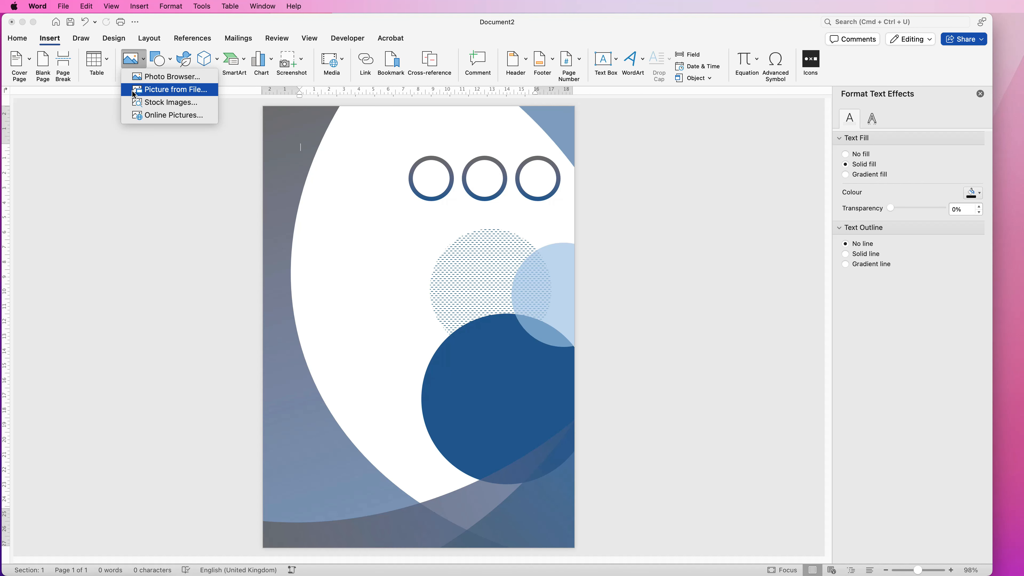
{"action": "left_click", "coordinate": [171, 103]}
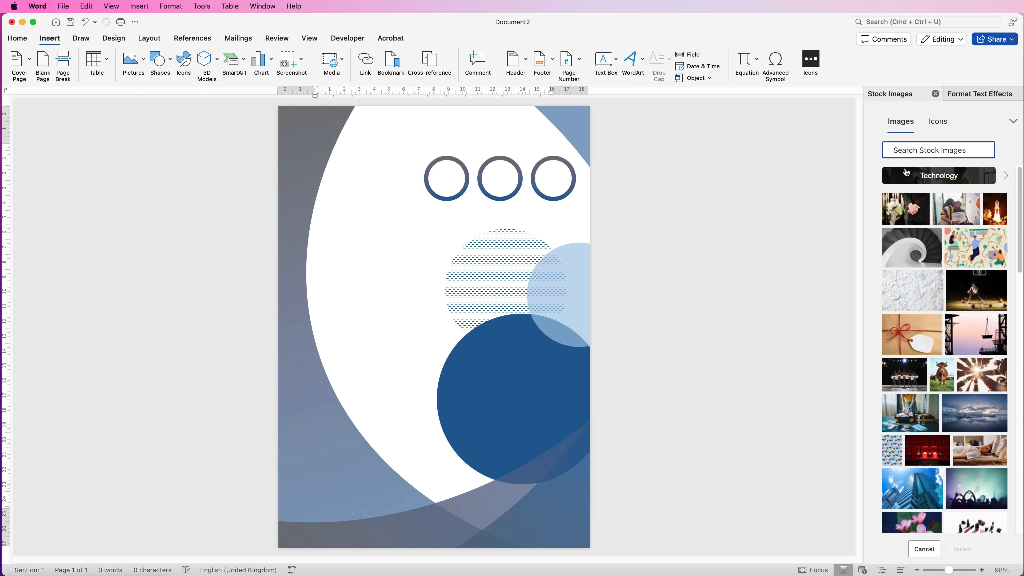
{"action": "type", "text": "aeropl"}
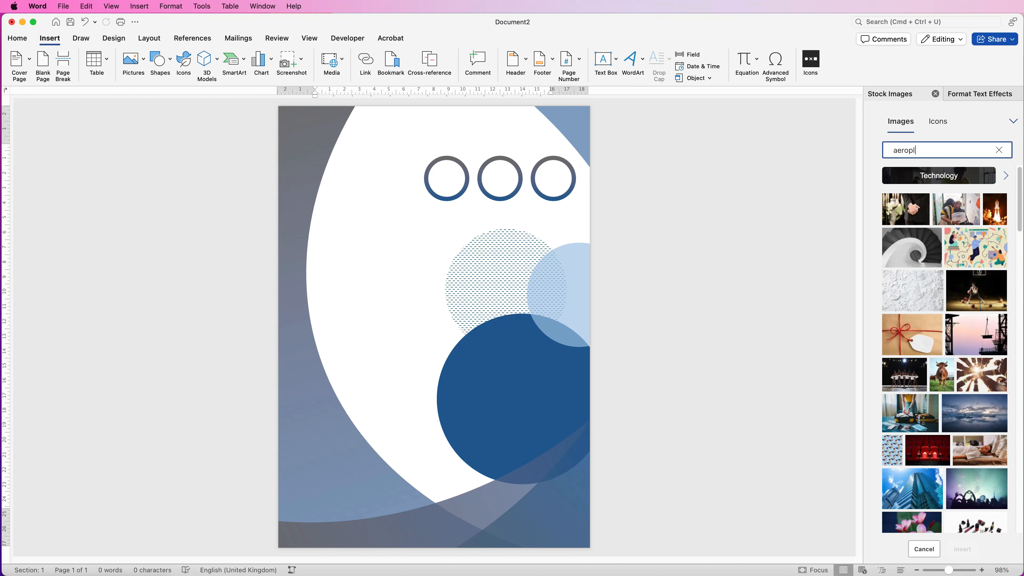
{"action": "type", "text": "ane"}
{"action": "left_click_drag", "start_coordinate": [1021, 268], "coordinate": [1007, 456]}
{"action": "scroll", "coordinate": [994, 243], "scroll_direction": "down", "scroll_amount": 9}
{"action": "left_click", "coordinate": [998, 226]}
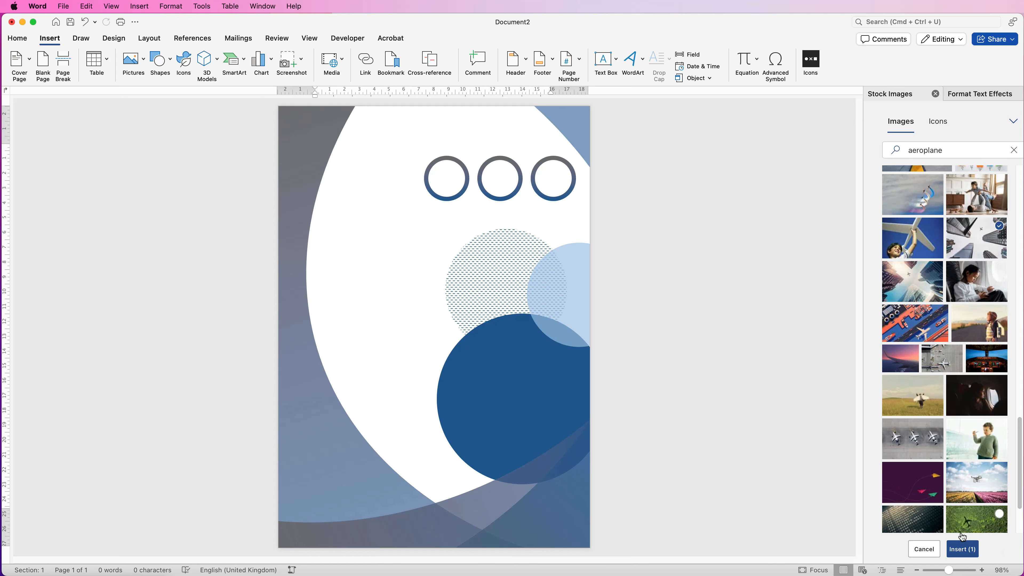
{"action": "left_click", "coordinate": [958, 552]}
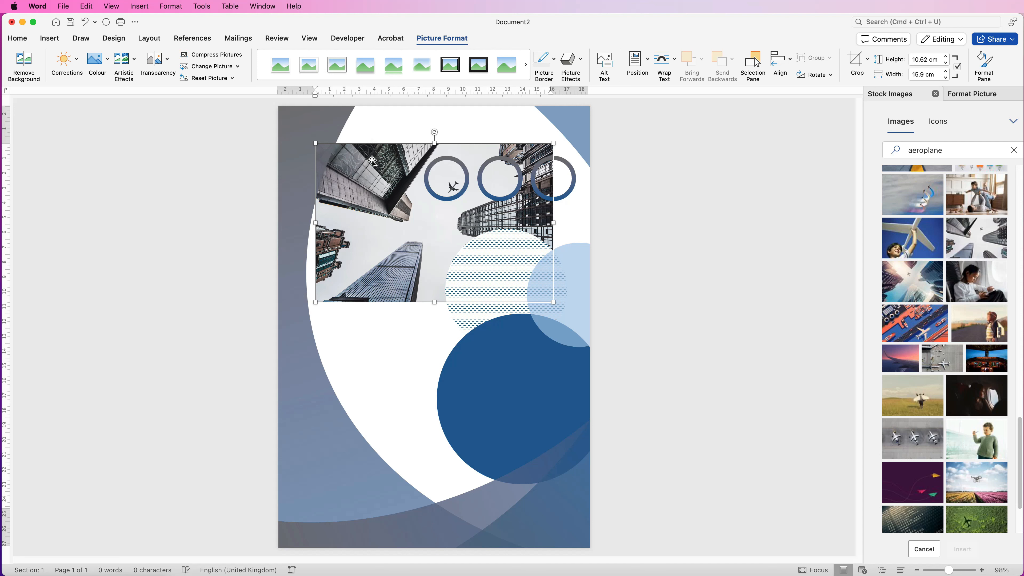
Step: Change the skyscraper photo's text wrapping so it moves freely over the shapes, and place it below the three rings
{"action": "left_click", "coordinate": [673, 60]}
{"action": "left_click", "coordinate": [677, 163]}
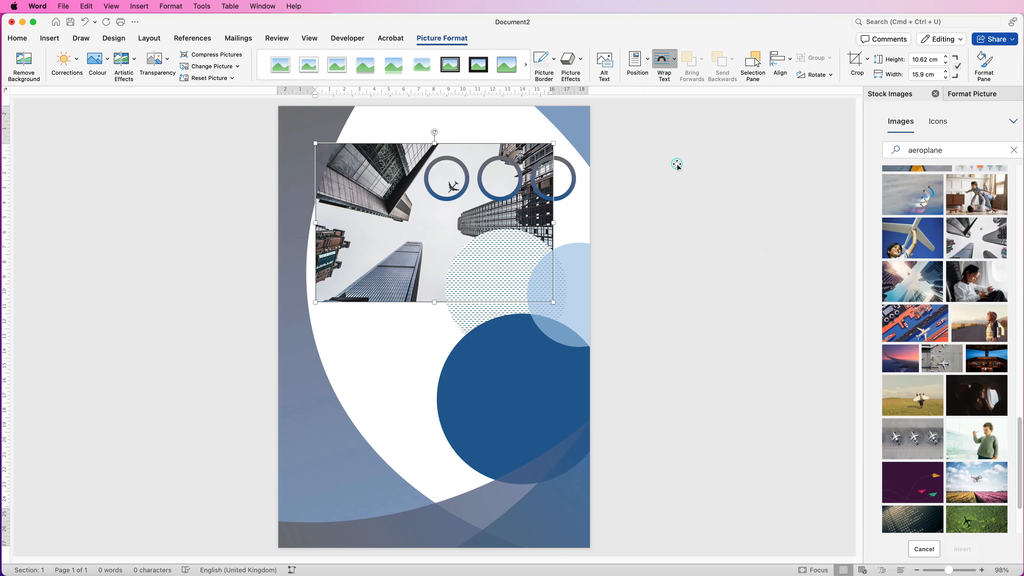
{"action": "left_click_drag", "start_coordinate": [388, 250], "coordinate": [396, 339]}
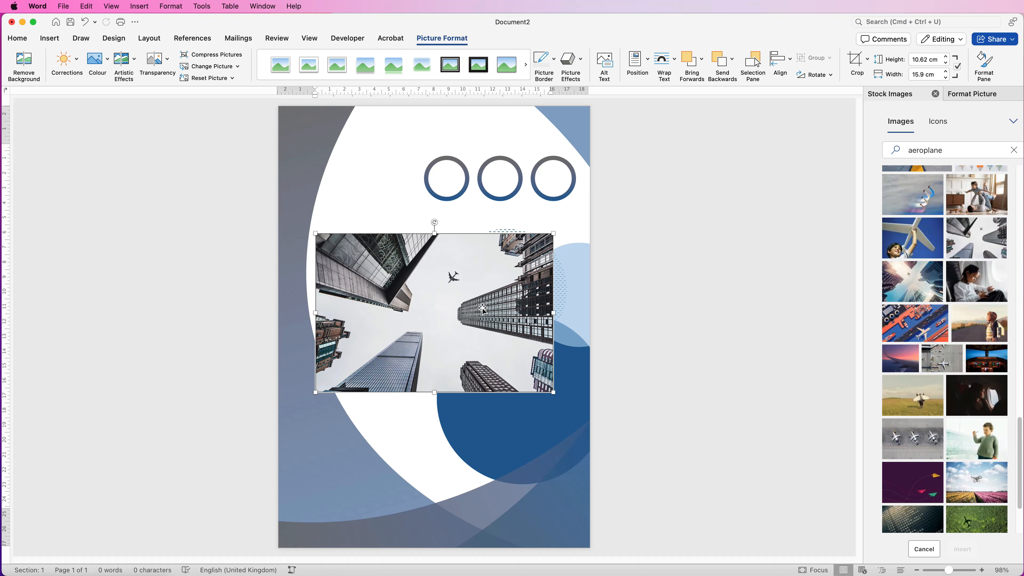
Step: Crop the skyscraper photo to a 1:1 aspect ratio and shift the image slightly left within the crop frame
{"action": "left_click", "coordinate": [867, 60]}
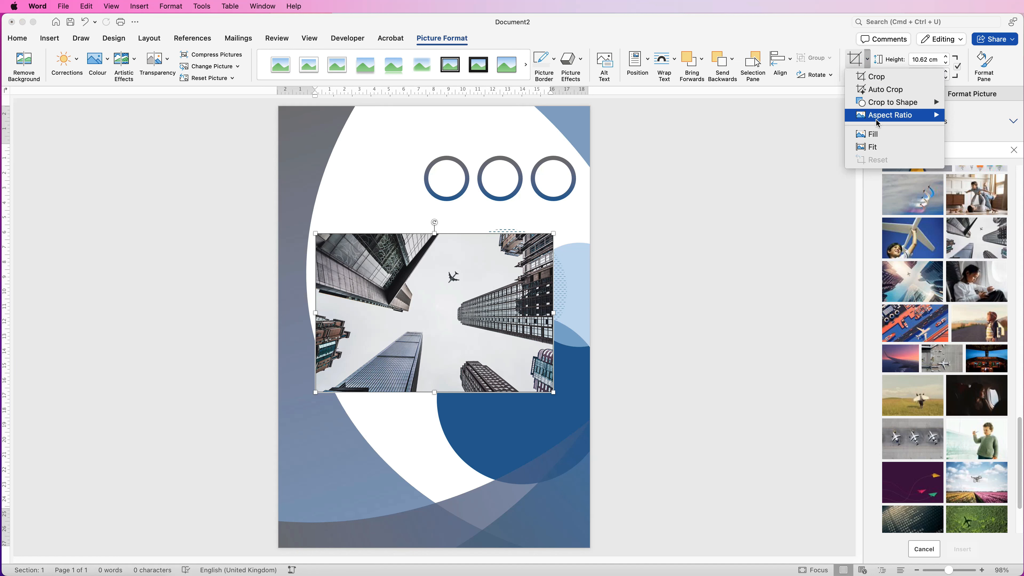
{"action": "mouse_move", "coordinate": [878, 119]}
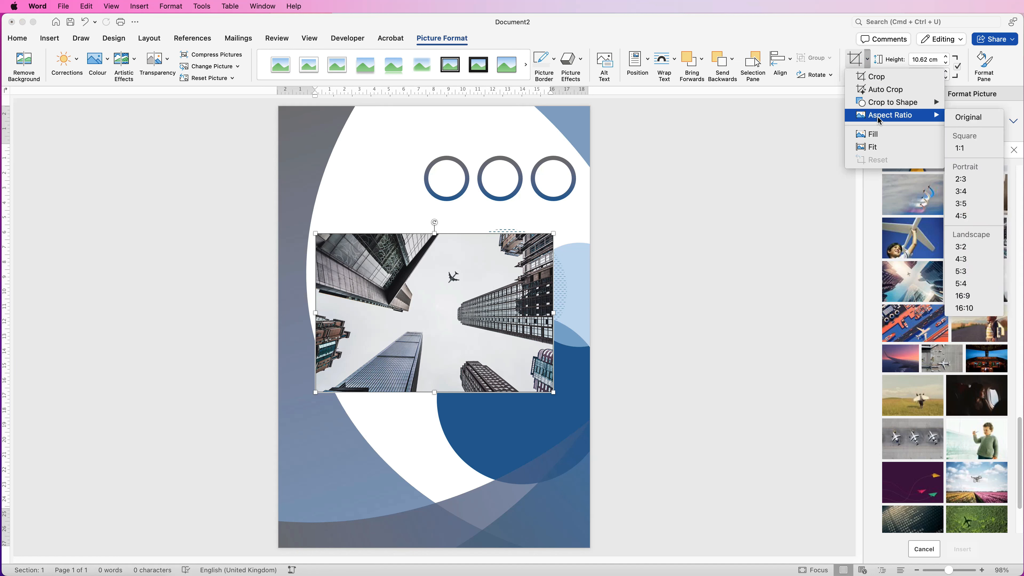
{"action": "left_click", "coordinate": [961, 149]}
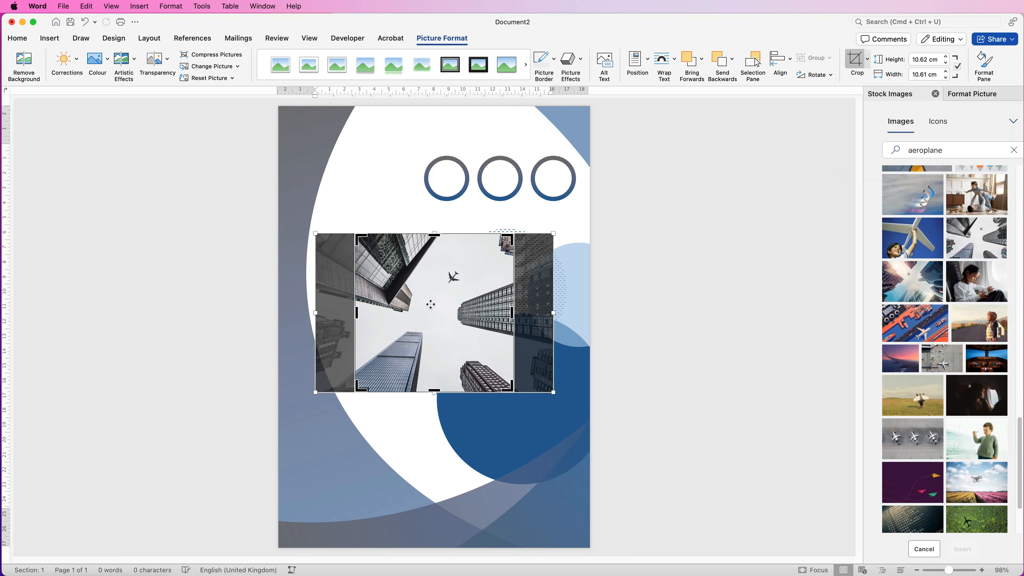
{"action": "left_click_drag", "start_coordinate": [422, 305], "coordinate": [420, 305]}
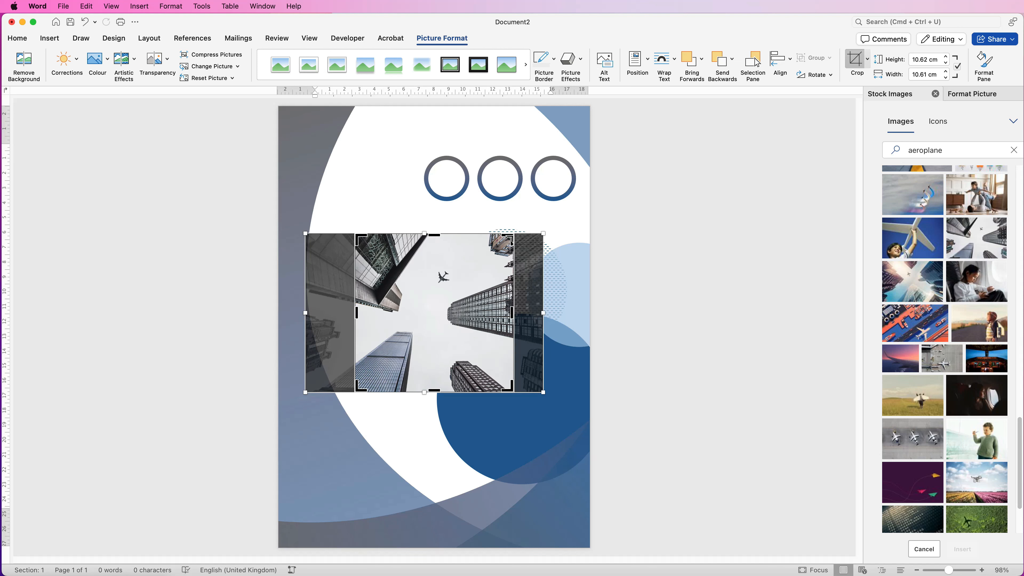
{"action": "left_click_drag", "start_coordinate": [440, 310], "coordinate": [454, 305]}
{"action": "key", "text": "Escape"}
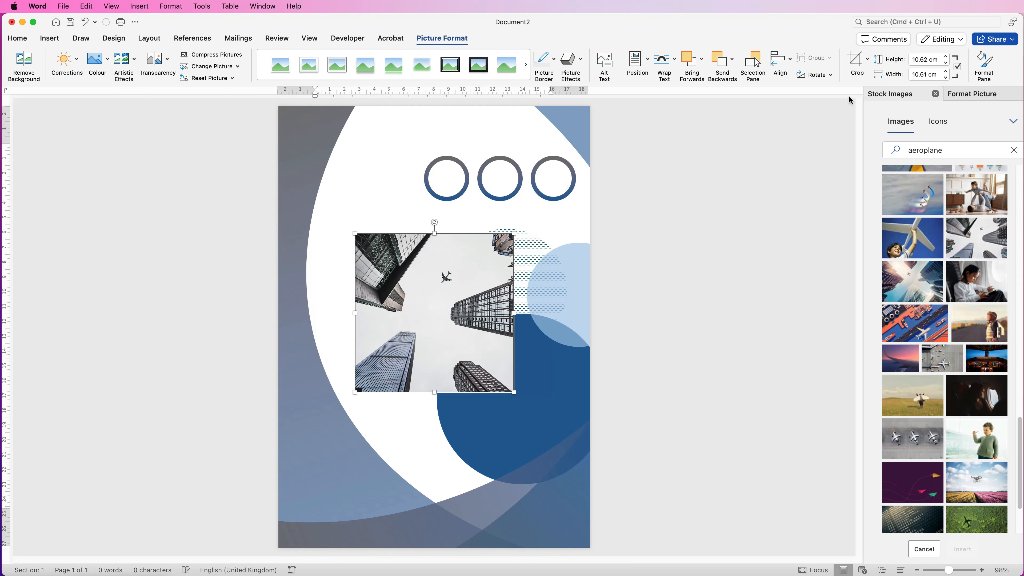
Step: Crop the square photo to an oval shape and move it to the lower-left part of the page
{"action": "left_click", "coordinate": [866, 59]}
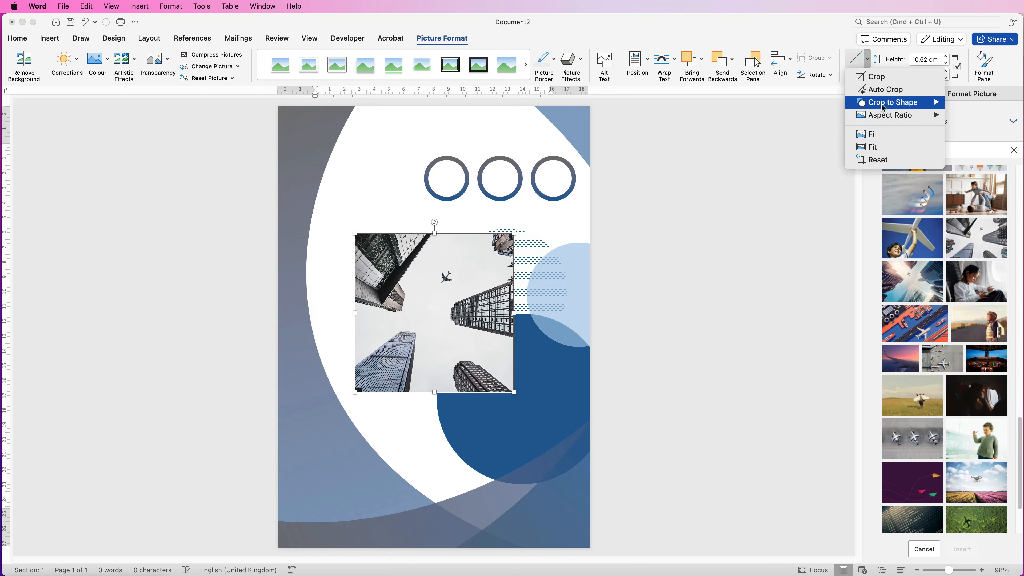
{"action": "mouse_move", "coordinate": [885, 106]}
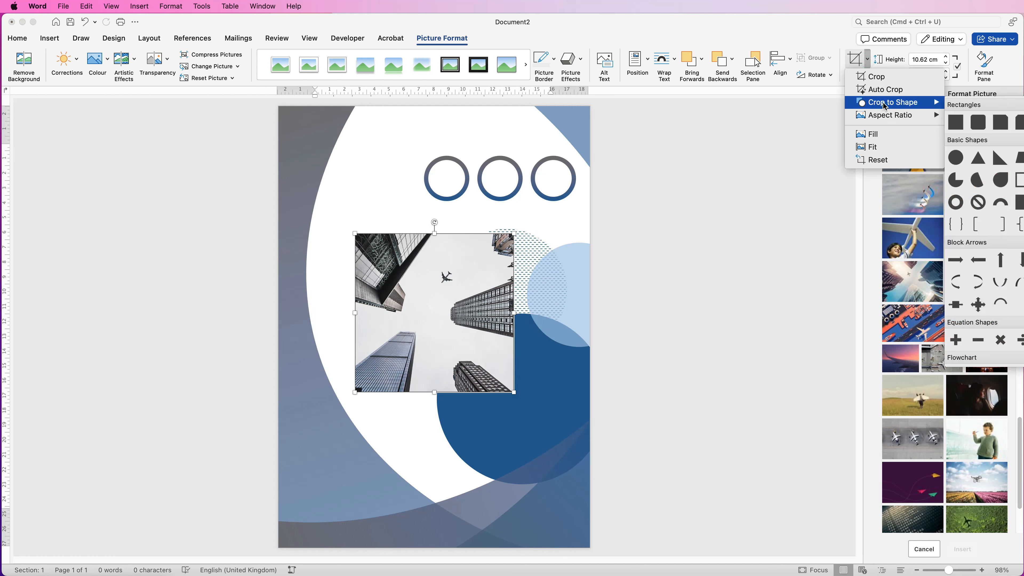
{"action": "left_click", "coordinate": [956, 160]}
{"action": "left_click_drag", "start_coordinate": [460, 298], "coordinate": [429, 413]}
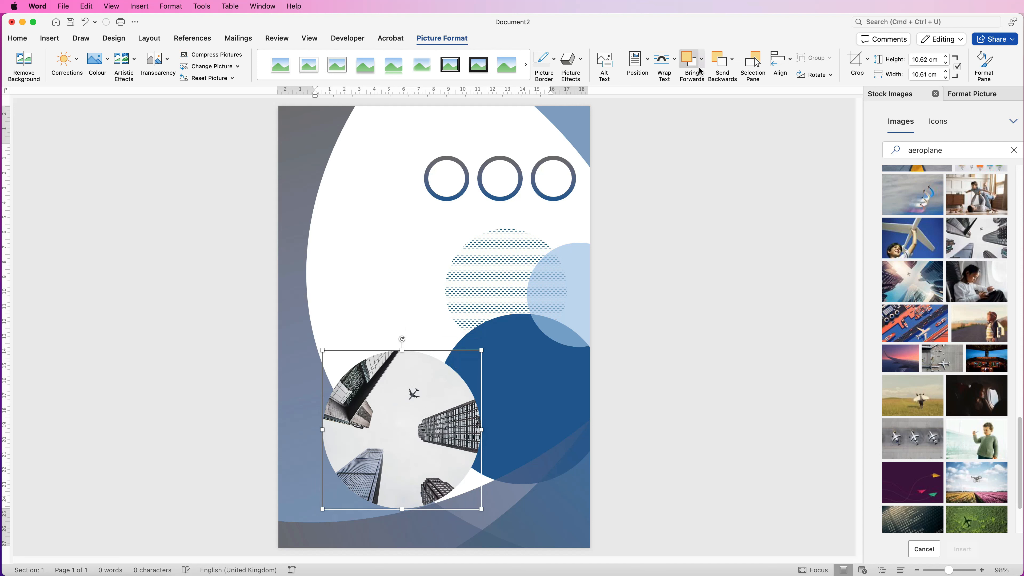
Step: Send the round photo to the back and fine-tune its position against the large dark blue circle
{"action": "left_click", "coordinate": [733, 61]}
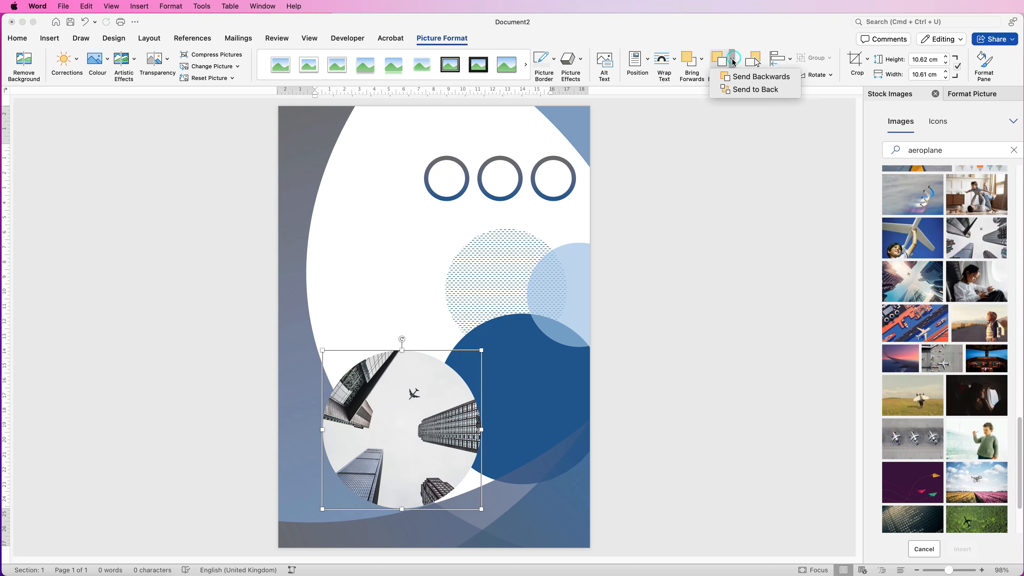
{"action": "left_click", "coordinate": [738, 93]}
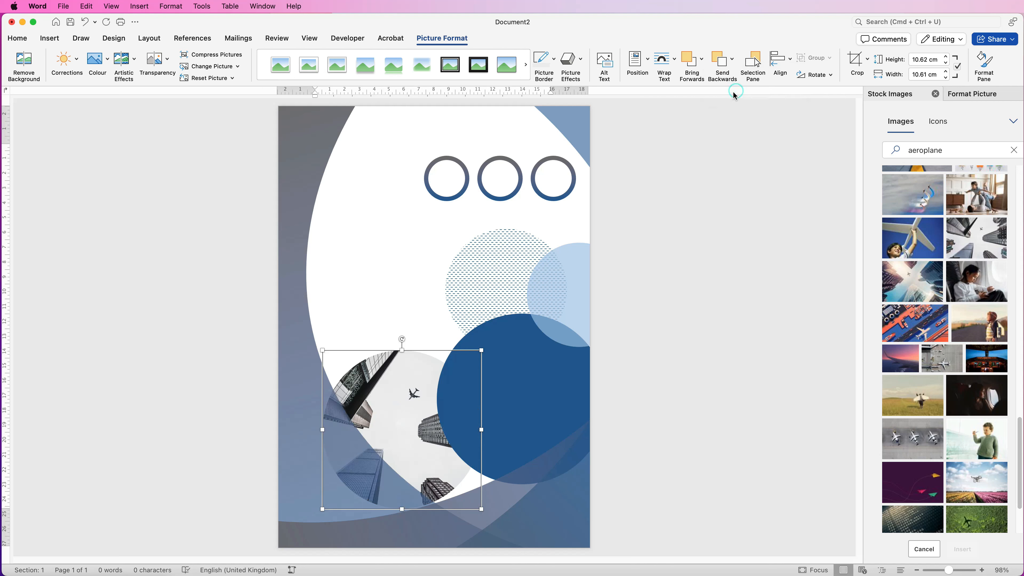
{"action": "left_click_drag", "start_coordinate": [415, 422], "coordinate": [424, 432]}
{"action": "left_click", "coordinate": [355, 259]}
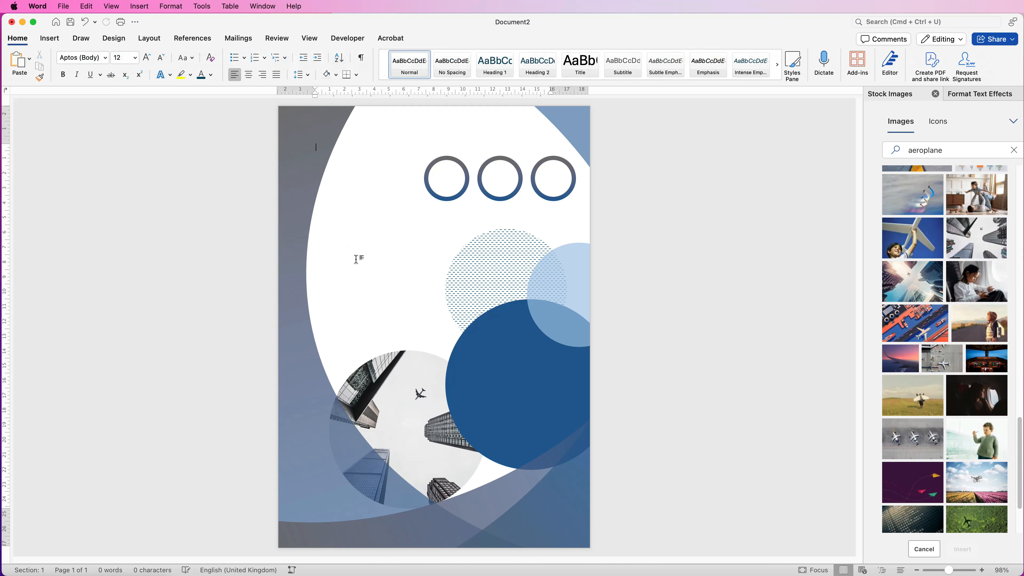
Step: Draw a text box about 10.47 cm high and 7.01 cm wide in the white area above the round photo
{"action": "left_click", "coordinate": [49, 38]}
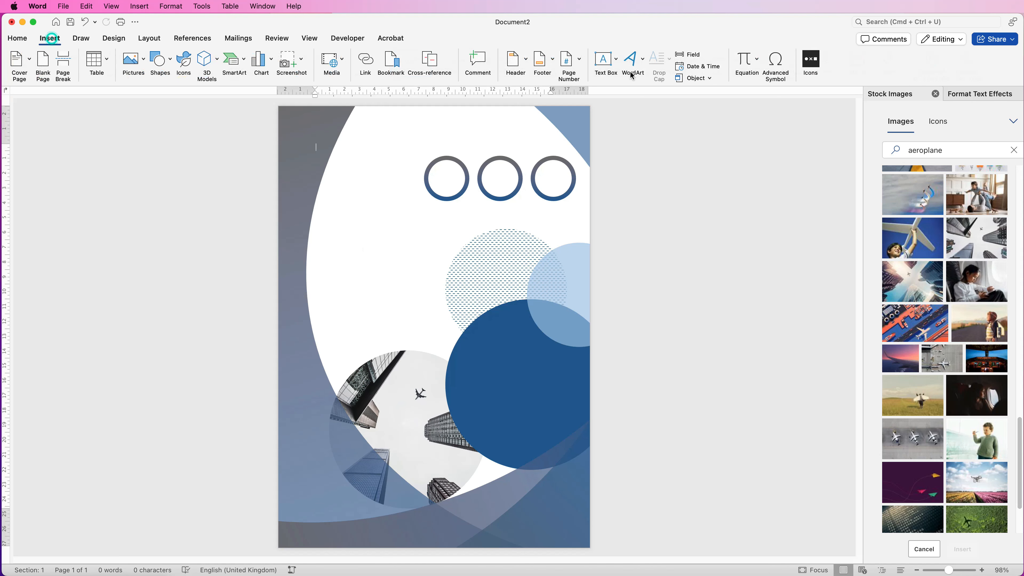
{"action": "left_click", "coordinate": [617, 63]}
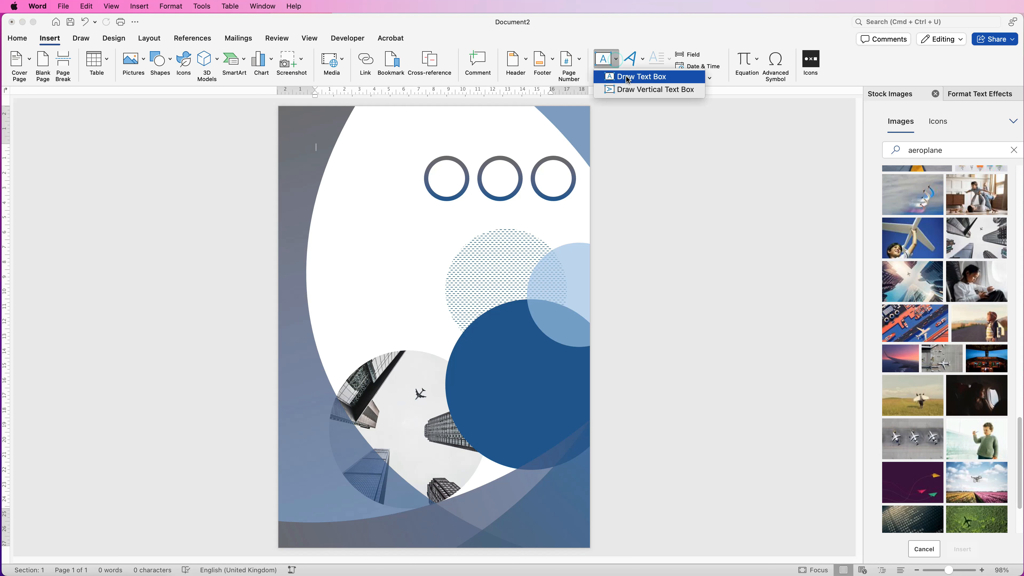
{"action": "left_click", "coordinate": [626, 76]}
{"action": "left_click_drag", "start_coordinate": [334, 192], "coordinate": [416, 390]}
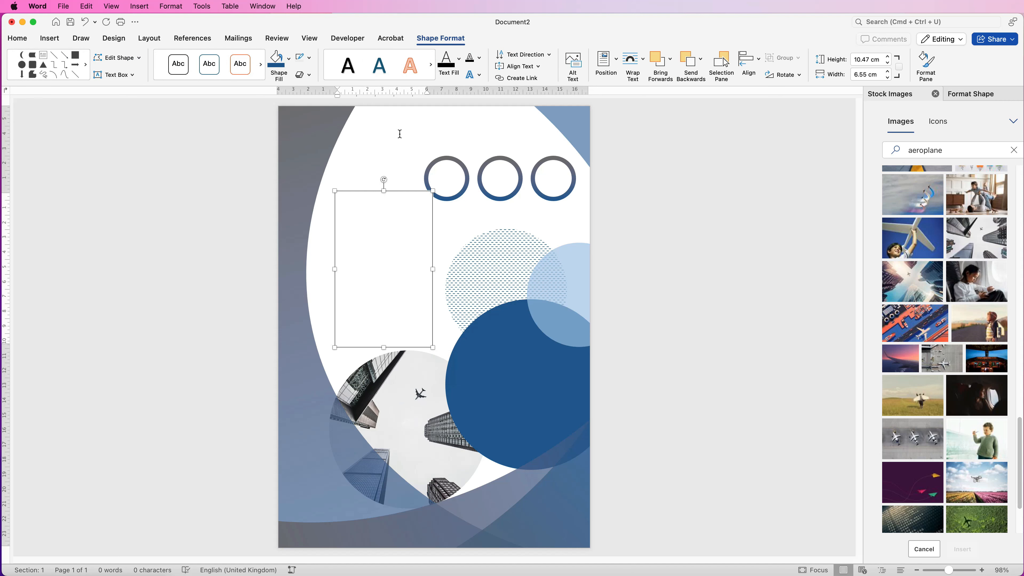
{"action": "left_click_drag", "start_coordinate": [382, 267], "coordinate": [433, 268]}
{"action": "left_click", "coordinate": [434, 231]}
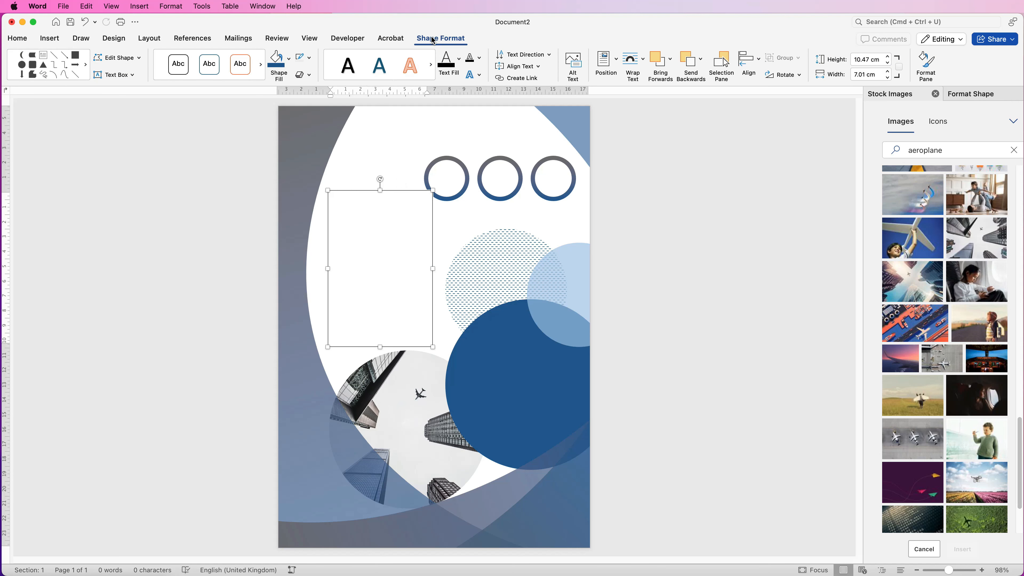
Step: Remove the text box's outline and fill and enter the heading "WHY CHOOSE US?" in it
{"action": "left_click", "coordinate": [309, 60]}
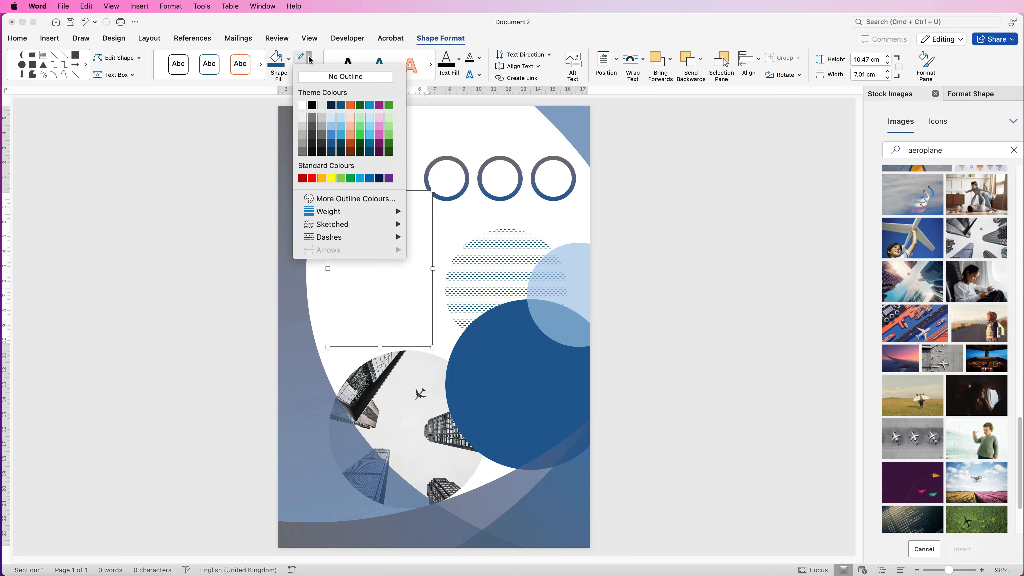
{"action": "left_click", "coordinate": [309, 76]}
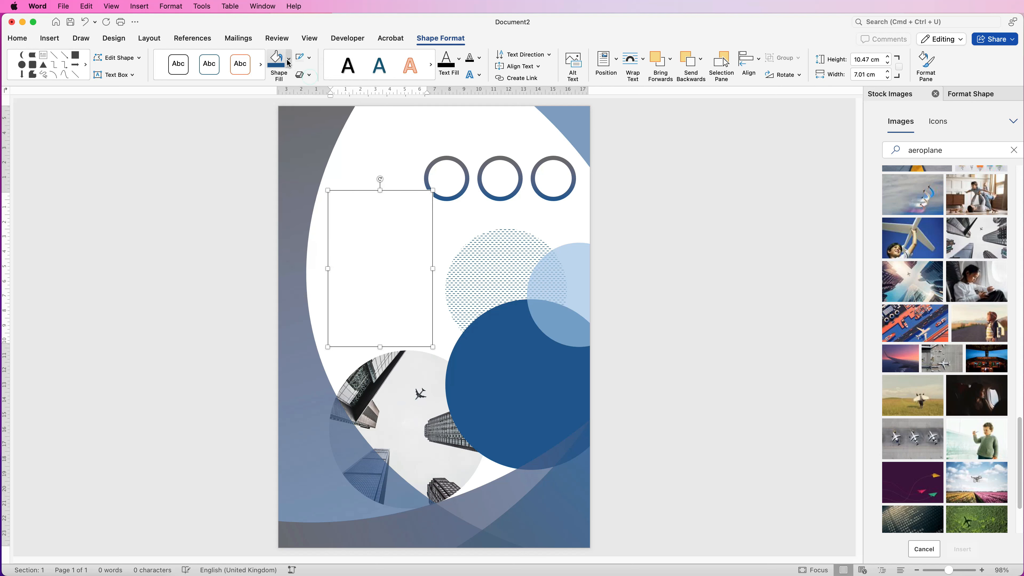
{"action": "left_click", "coordinate": [290, 62]}
{"action": "left_click", "coordinate": [291, 80]}
{"action": "left_click", "coordinate": [349, 209]}
{"action": "type", "text": "WHY CHOOSE US?"}
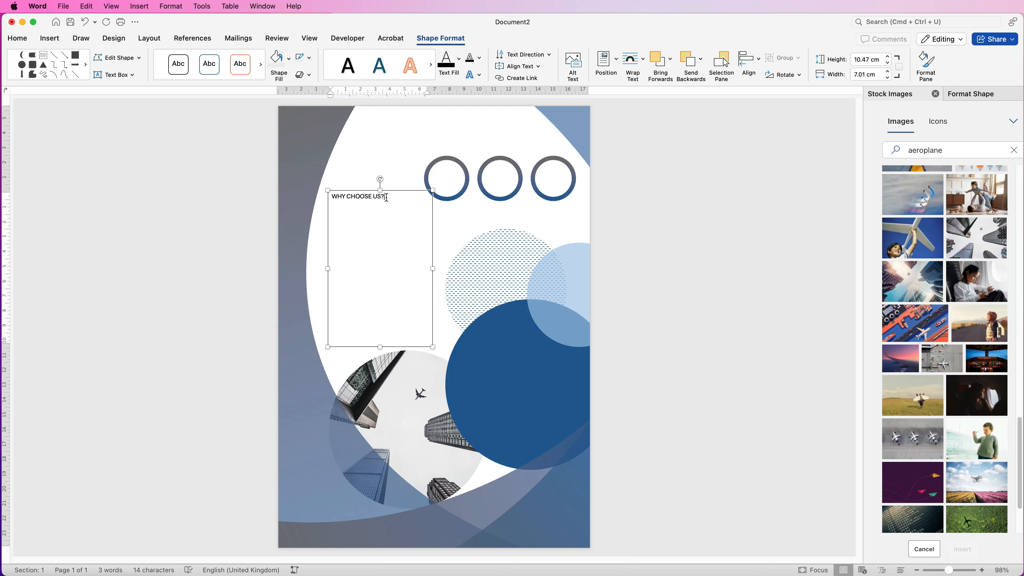
Step: Colour the "WHY CHOOSE US?" heading with the darkest shade of the dark blue theme colour
{"action": "left_click_drag", "start_coordinate": [385, 196], "coordinate": [340, 197]}
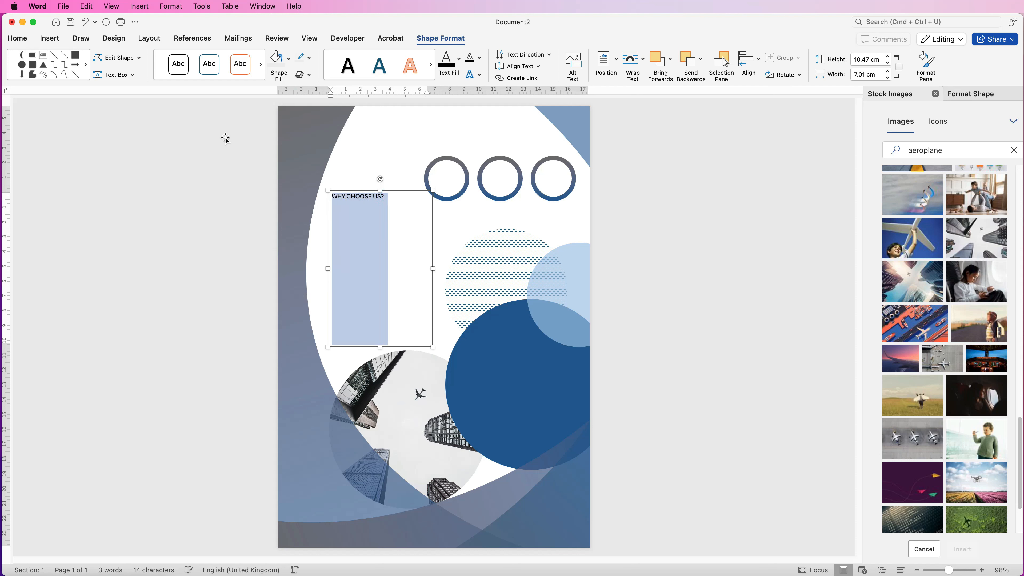
{"action": "left_click", "coordinate": [17, 37]}
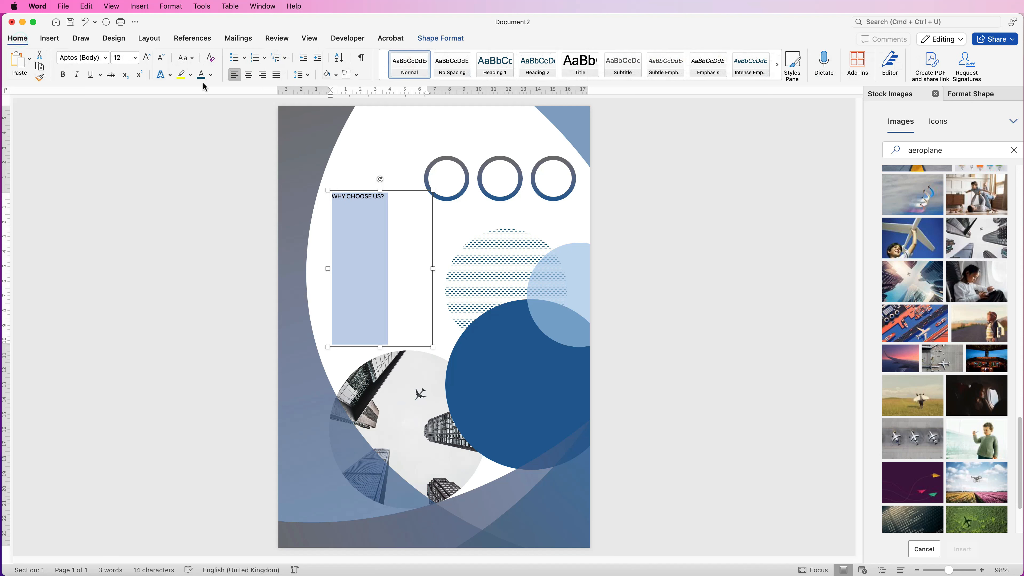
{"action": "left_click", "coordinate": [210, 75]}
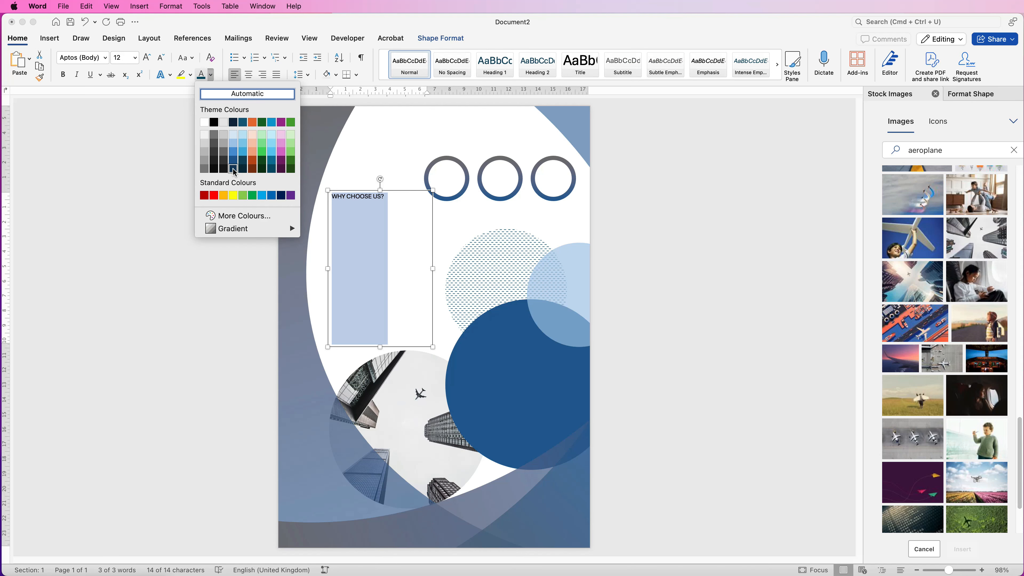
{"action": "left_click", "coordinate": [234, 172]}
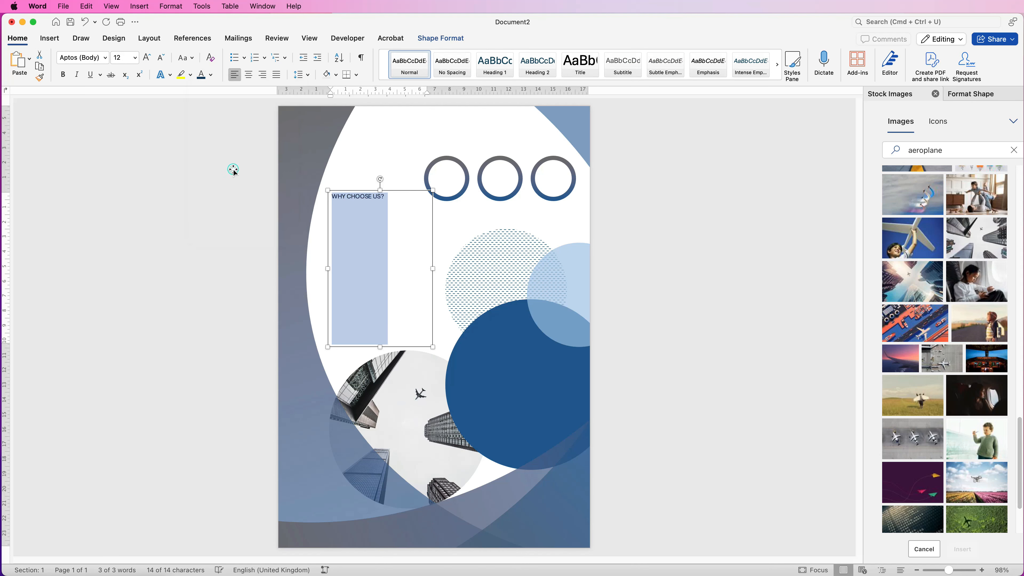
Step: Format the heading in bold Avenir at 20 pt and shrink its text box to the height of one line
{"action": "left_click", "coordinate": [105, 57]}
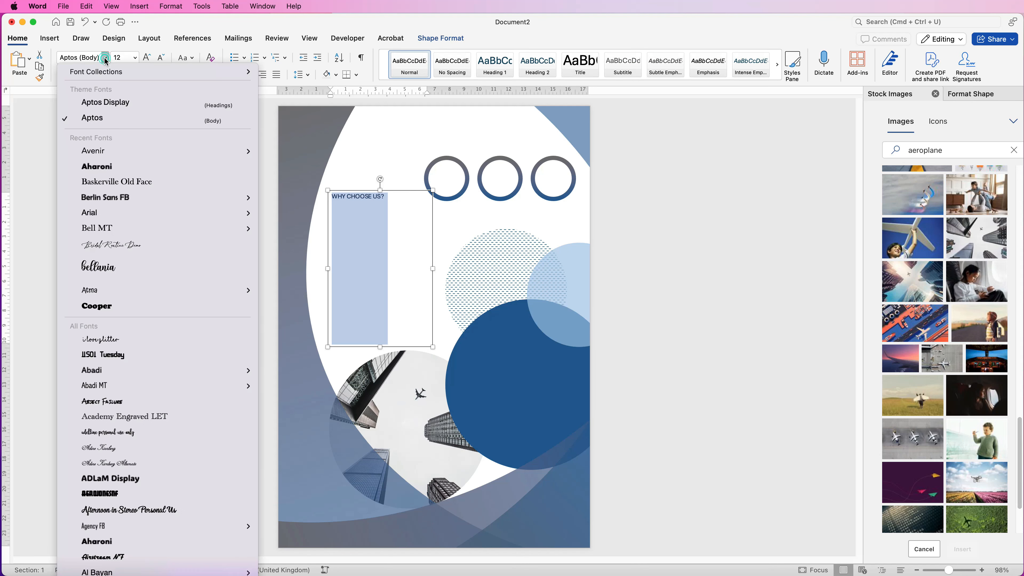
{"action": "left_click", "coordinate": [97, 153]}
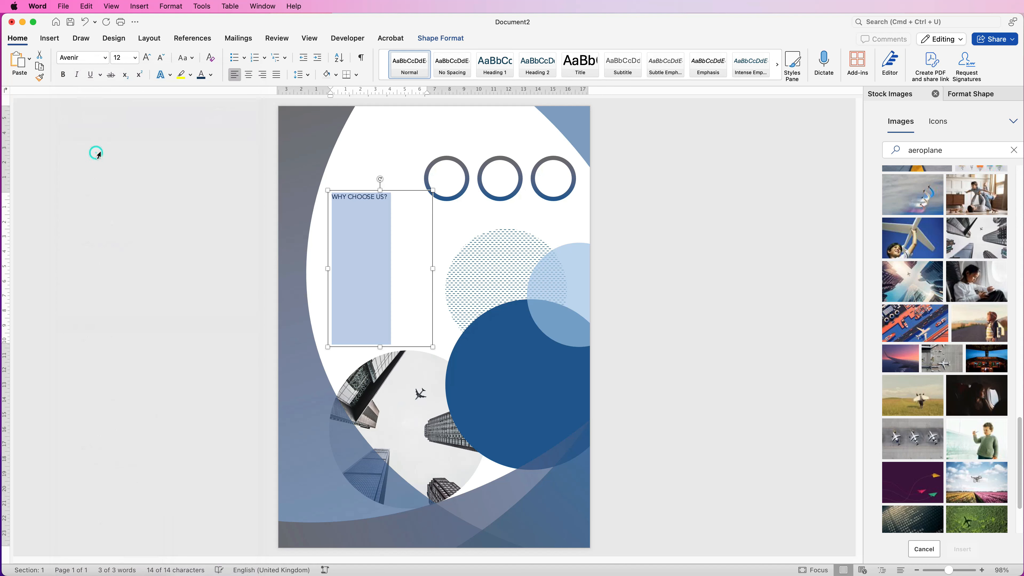
{"action": "left_click", "coordinate": [64, 75]}
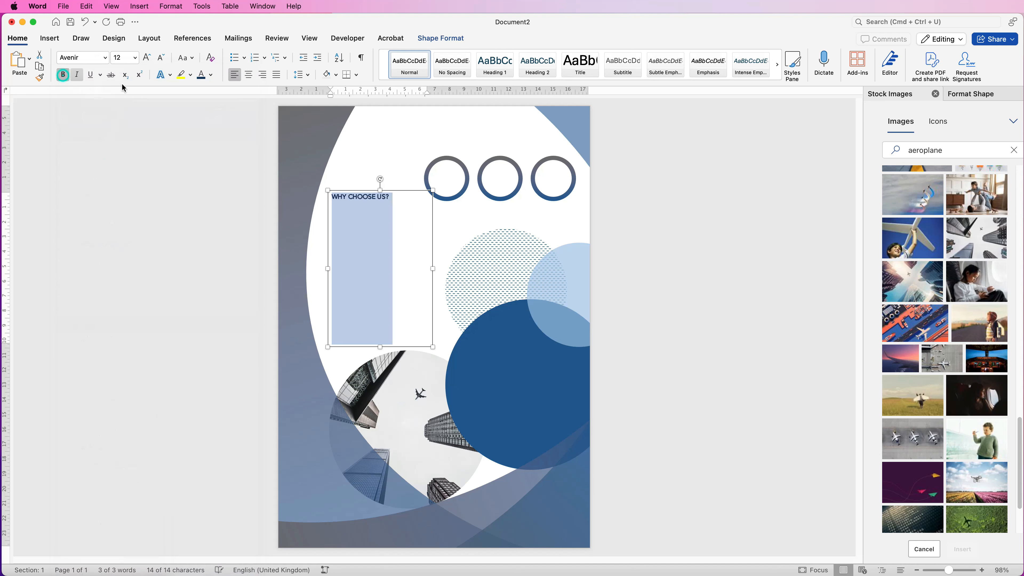
{"action": "left_click", "coordinate": [146, 58]}
{"action": "left_click", "coordinate": [146, 57]}
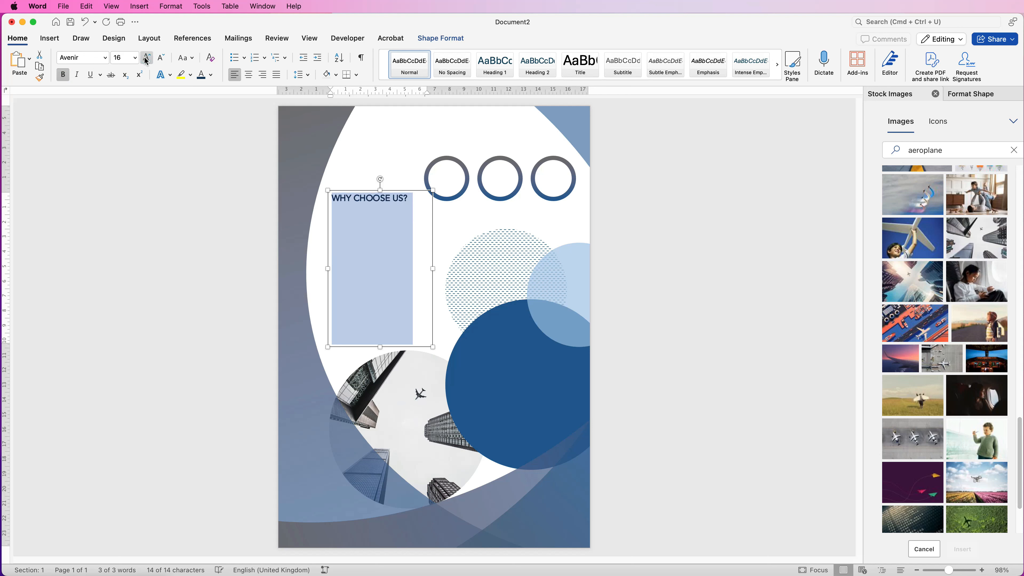
{"action": "left_click", "coordinate": [147, 57]}
{"action": "left_click", "coordinate": [147, 57]}
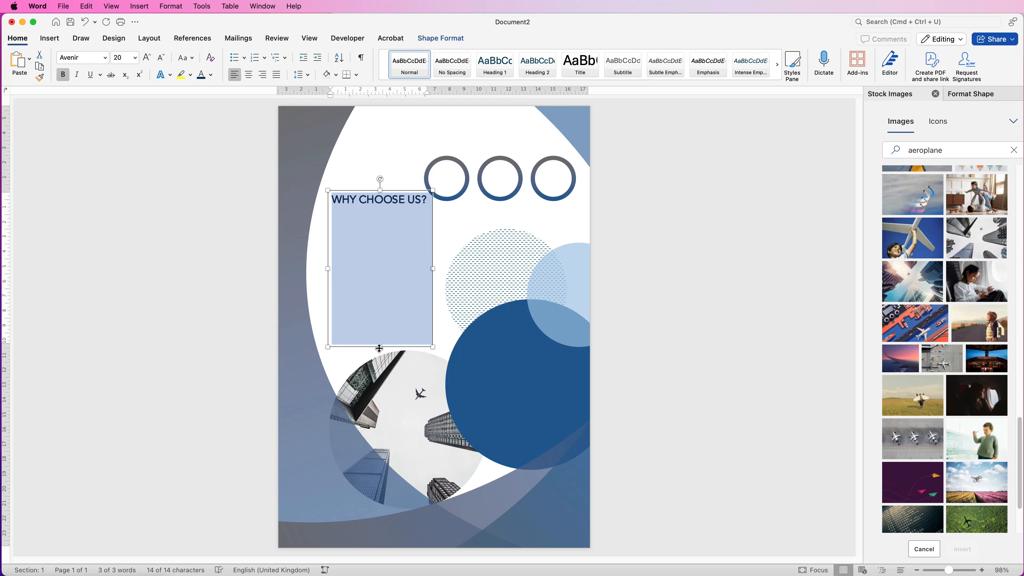
{"action": "left_click_drag", "start_coordinate": [381, 347], "coordinate": [387, 210]}
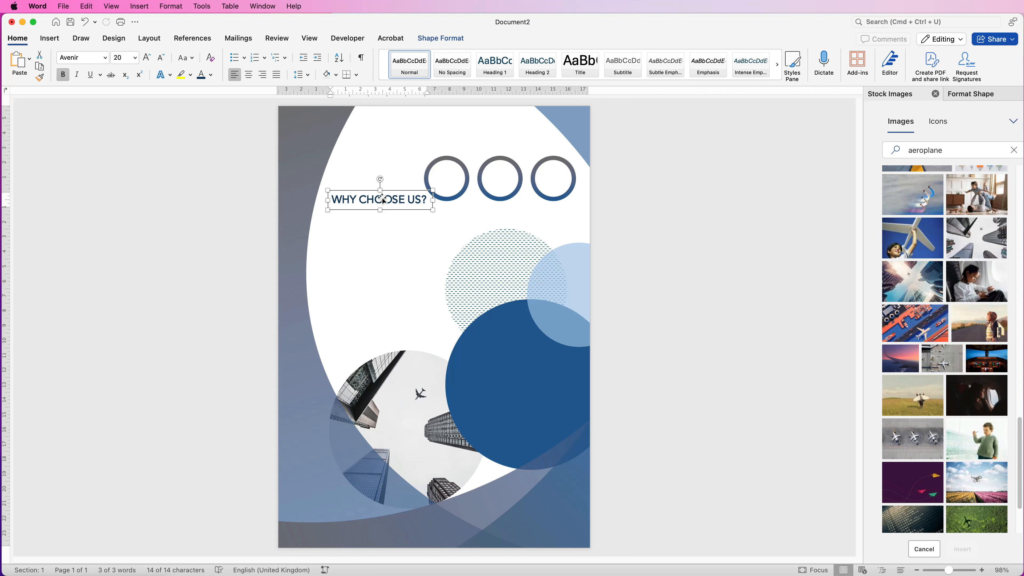
Step: Duplicate the heading's text box below it, make the copy taller and position it for the bulleted list of reasons
{"action": "left_click_drag", "start_coordinate": [379, 202], "coordinate": [377, 347]}
{"action": "left_click", "coordinate": [380, 289]}
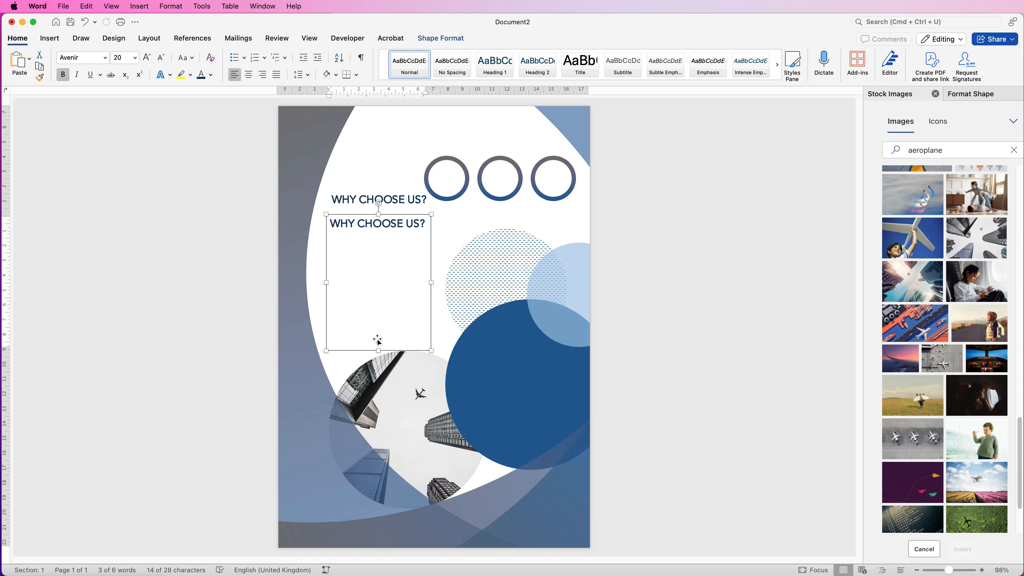
{"action": "mouse_move", "coordinate": [380, 245]}
{"action": "left_mouse_down"}
{"action": "mouse_move", "coordinate": [408, 247]}
{"action": "mouse_move", "coordinate": [386, 248]}
{"action": "left_mouse_up"}
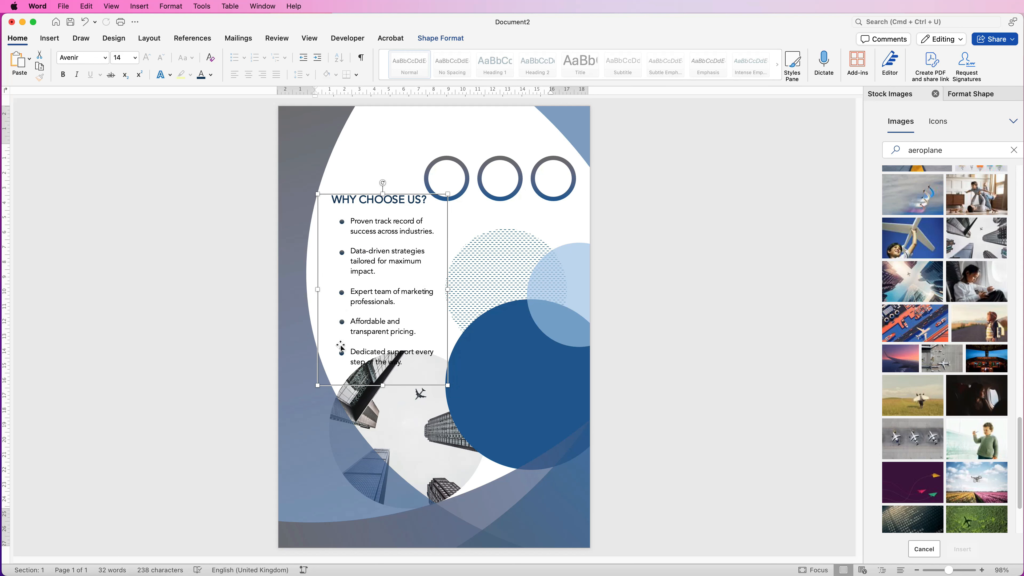